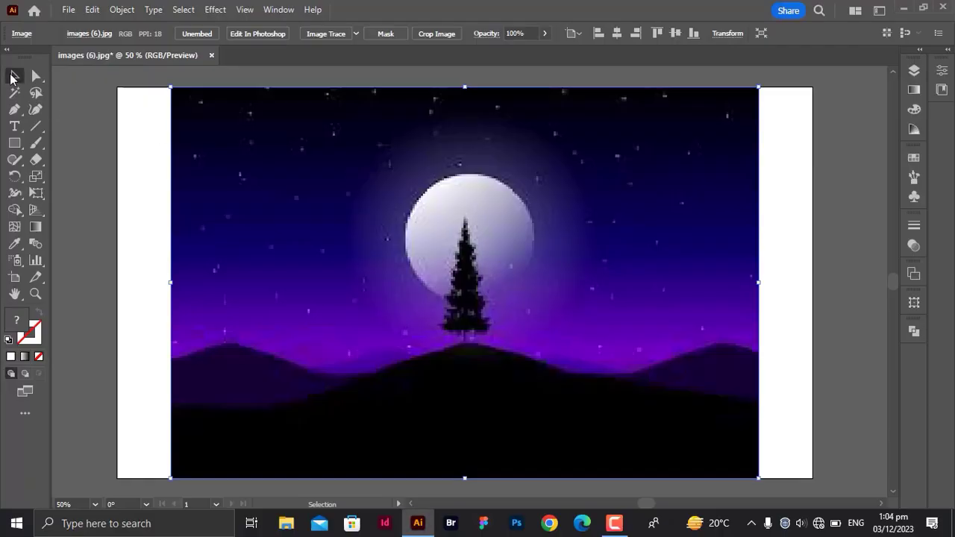
Draw a white rectangle covering the whole artboard and send it to the back, behind the night landscape image.
{"action": "left_click_drag", "start_coordinate": [117, 88], "coordinate": [814, 477]}
{"action": "left_click", "coordinate": [12, 77]}
{"action": "right_click", "coordinate": [331, 96]}
{"action": "mouse_move", "coordinate": [363, 437]}
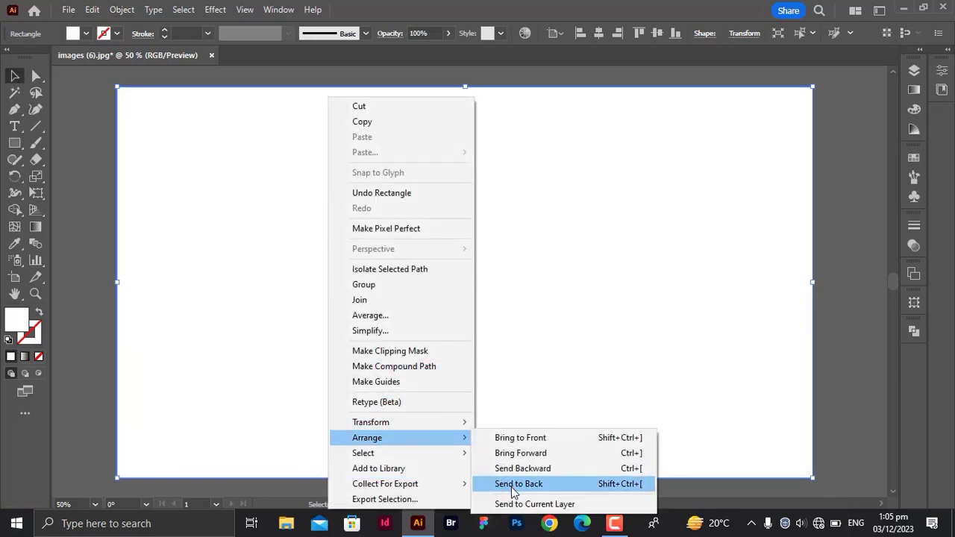
{"action": "left_click", "coordinate": [512, 485]}
{"action": "left_click", "coordinate": [25, 358]}
{"action": "left_click", "coordinate": [809, 107]}
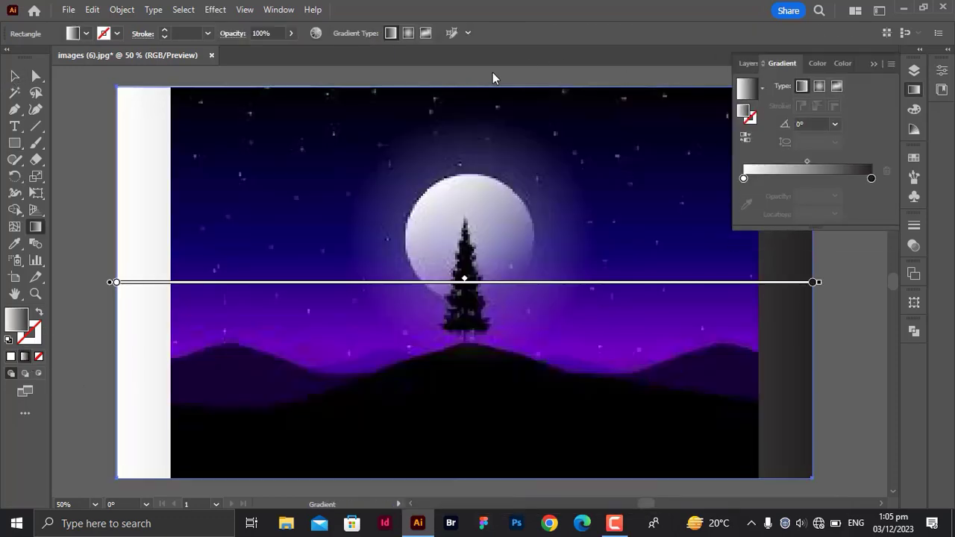
{"action": "right_click", "coordinate": [474, 76]}
{"action": "left_click", "coordinate": [527, 247]}
{"action": "left_click", "coordinate": [445, 74]}
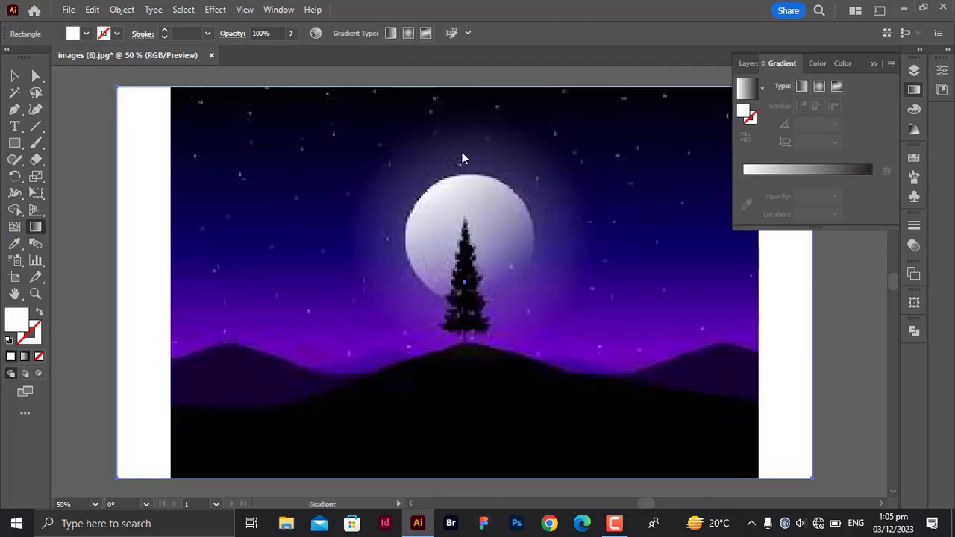
Fill the background rectangle with a linear gradient running vertically downward at -90°.
{"action": "left_click", "coordinate": [25, 356]}
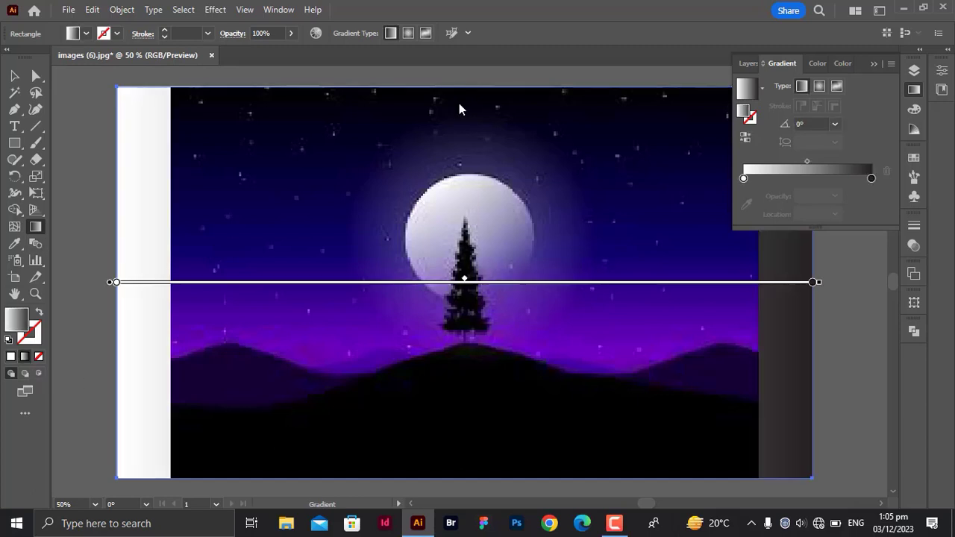
{"action": "left_click_drag", "start_coordinate": [455, 70], "coordinate": [455, 509]}
{"action": "key", "text": "ctrl+minus"}
{"action": "scroll", "coordinate": [454, 509], "scroll_direction": "up", "scroll_amount": 1}
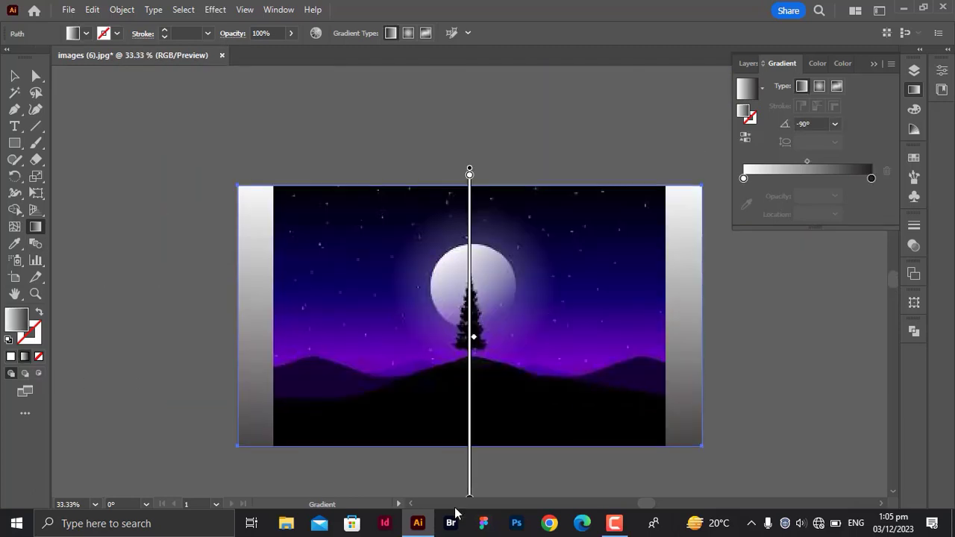
Colour the gradient from near-black through an added dark blue middle stop to purple, sampling the colours from the image's sky.
{"action": "left_click", "coordinate": [469, 174]}
{"action": "left_click", "coordinate": [746, 205]}
{"action": "left_click", "coordinate": [350, 193]}
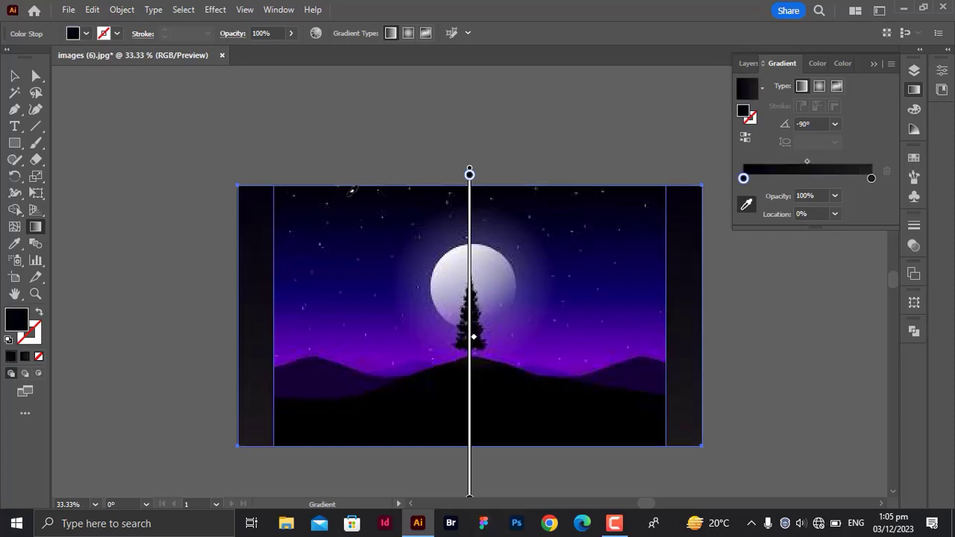
{"action": "left_click", "coordinate": [802, 178]}
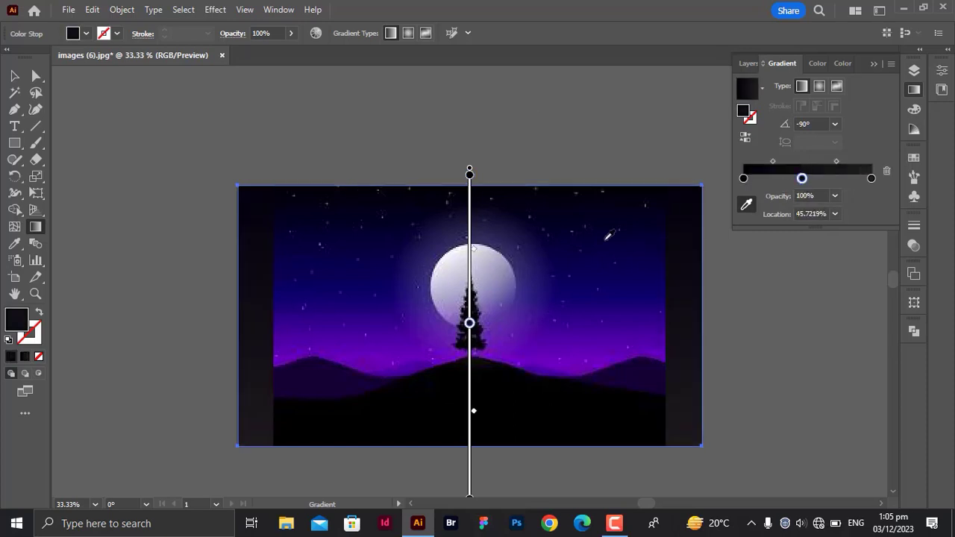
{"action": "left_click", "coordinate": [871, 179]}
{"action": "left_click", "coordinate": [580, 359]}
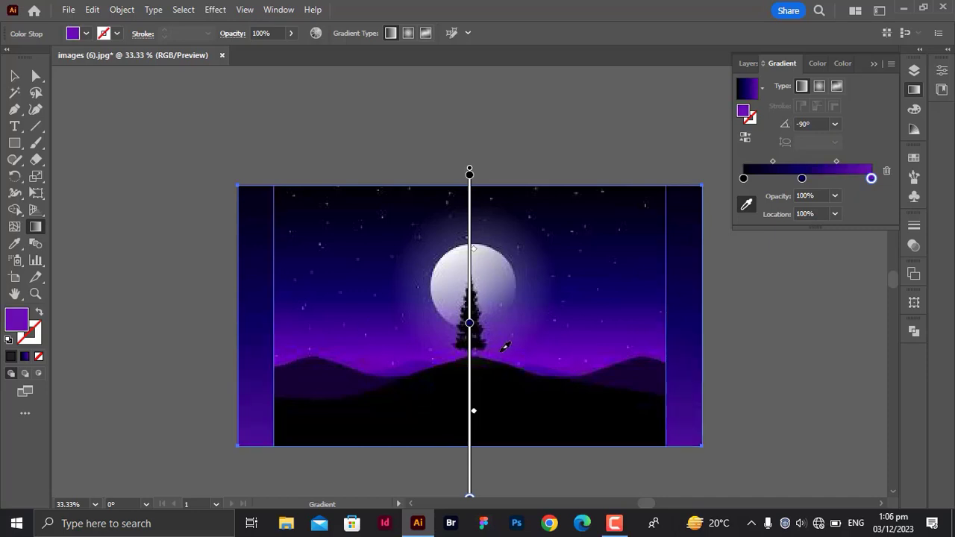
Reposition the background gradient's stops to match the image's sky, with black at the artboard's top edge and purple at about 53%.
{"action": "left_click_drag", "start_coordinate": [470, 326], "coordinate": [466, 280]}
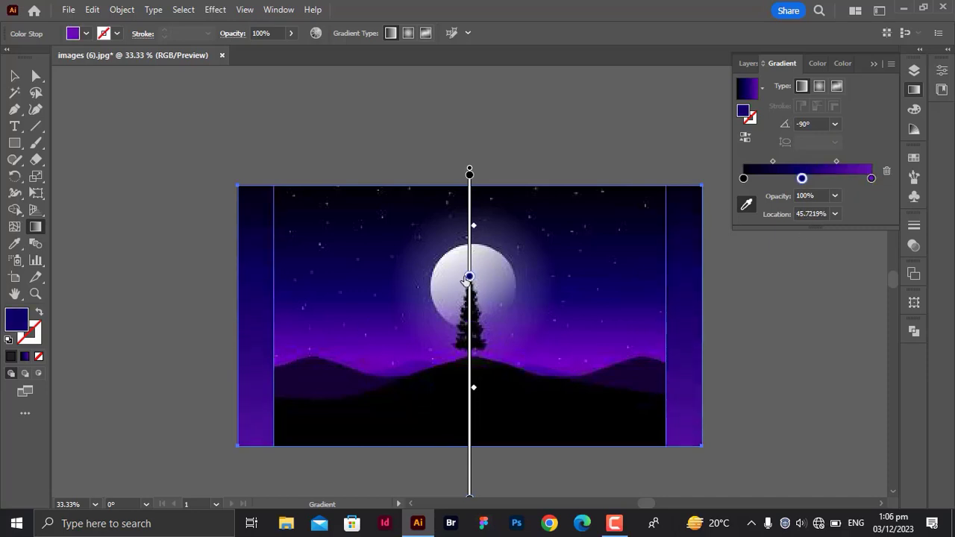
{"action": "scroll", "coordinate": [472, 391], "scroll_direction": "down", "scroll_amount": 1}
{"action": "left_click_drag", "start_coordinate": [469, 471], "coordinate": [455, 307]}
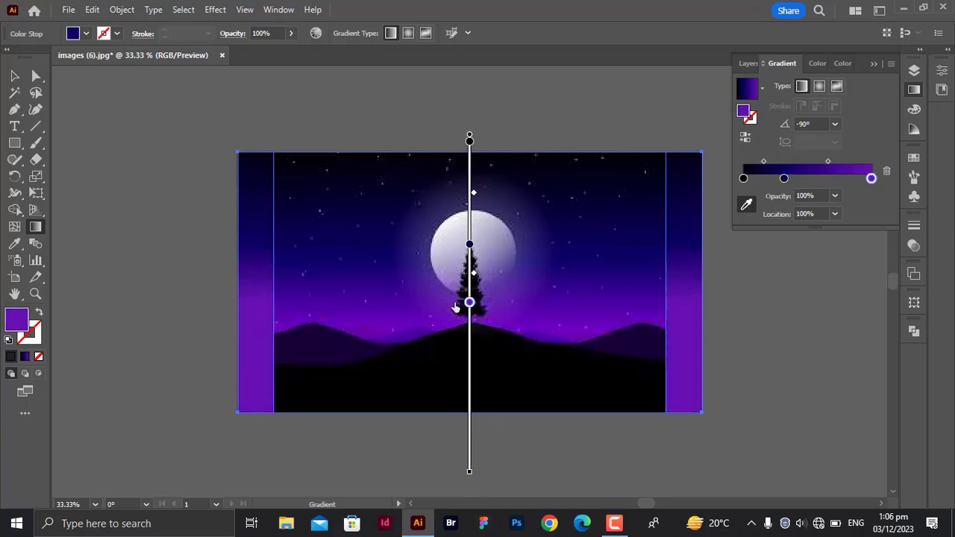
{"action": "left_click_drag", "start_coordinate": [470, 141], "coordinate": [469, 154]}
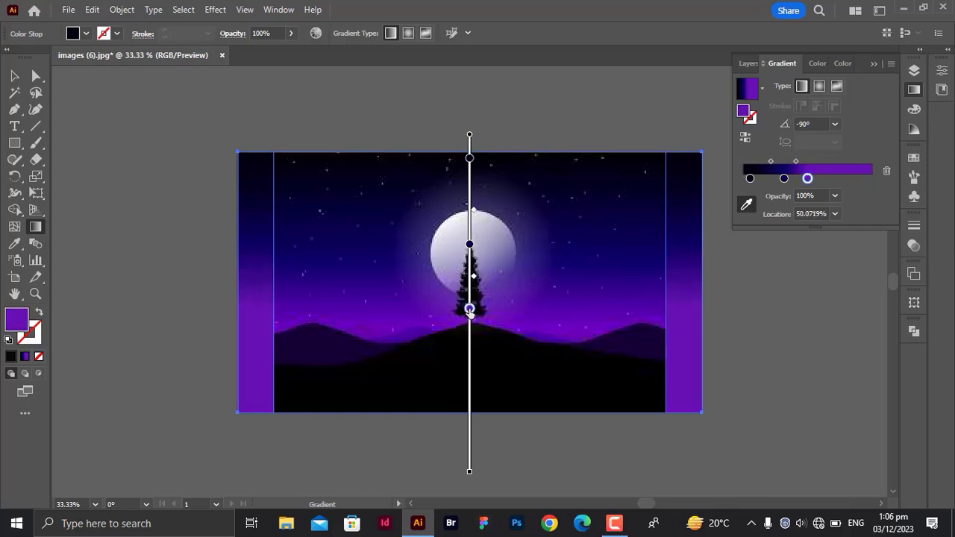
{"action": "left_click", "coordinate": [15, 76]}
{"action": "left_click", "coordinate": [157, 199]}
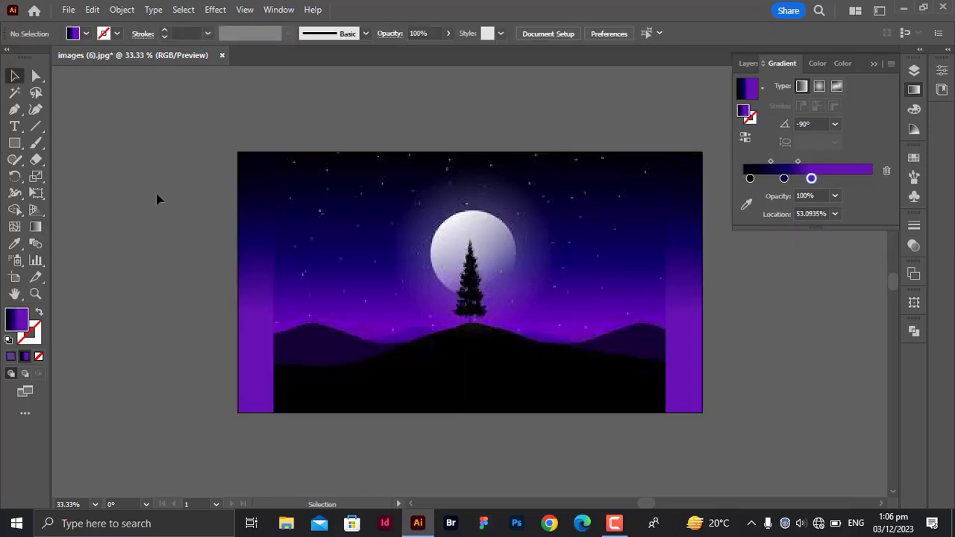
{"action": "left_click", "coordinate": [259, 278]}
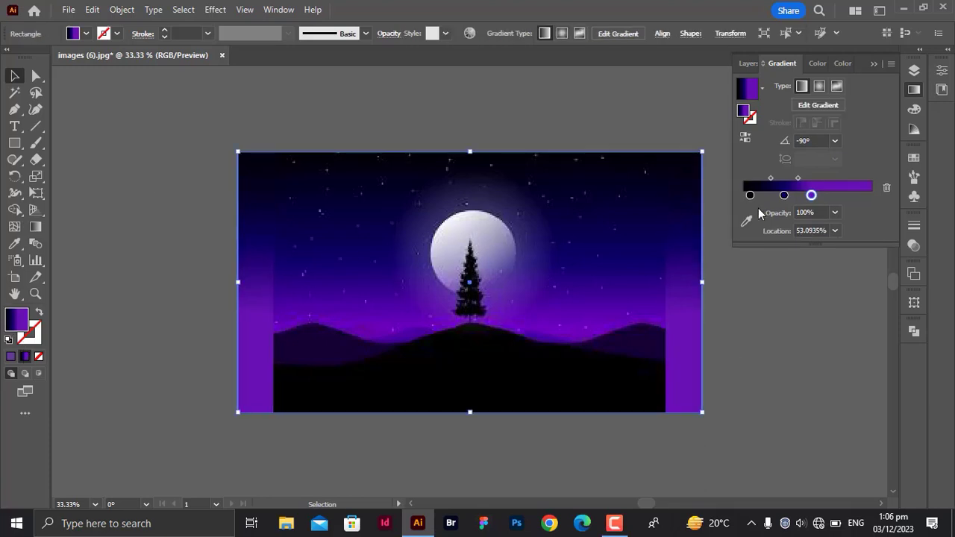
{"action": "left_click", "coordinate": [733, 355]}
Start a Pen path at the artboard's left edge, curve it up the left back hill, and set its fill to none.
{"action": "key", "text": "ctrl+plus"}
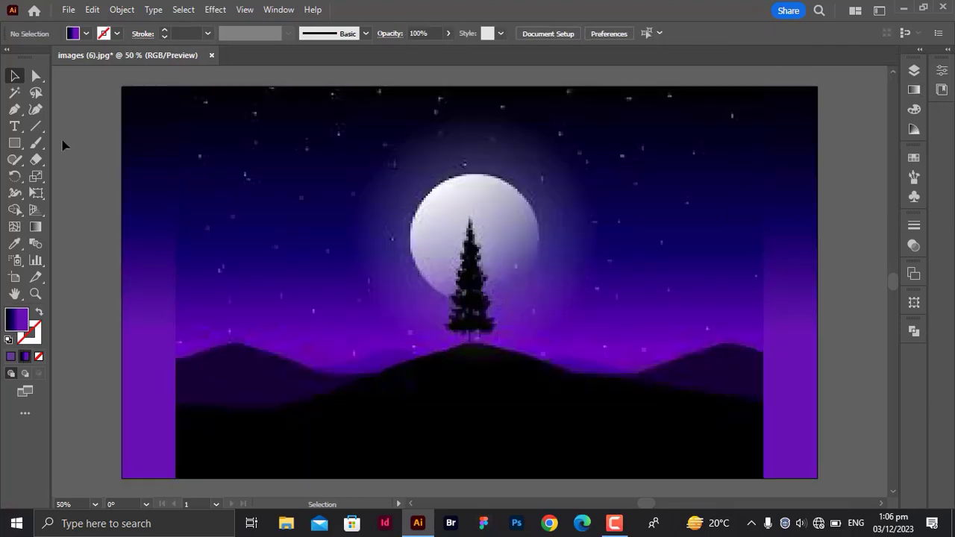
{"action": "left_click", "coordinate": [14, 109]}
{"action": "left_click", "coordinate": [60, 110]}
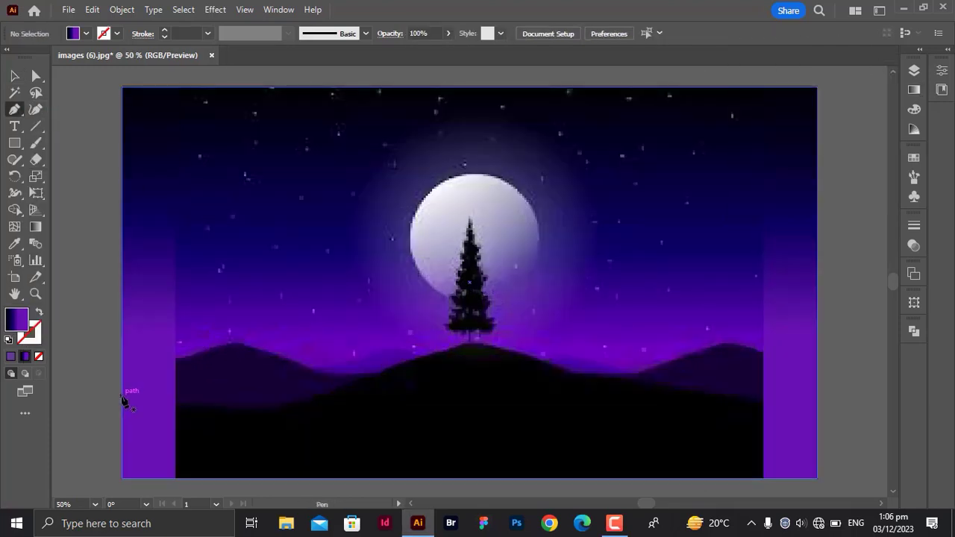
{"action": "left_click", "coordinate": [122, 374]}
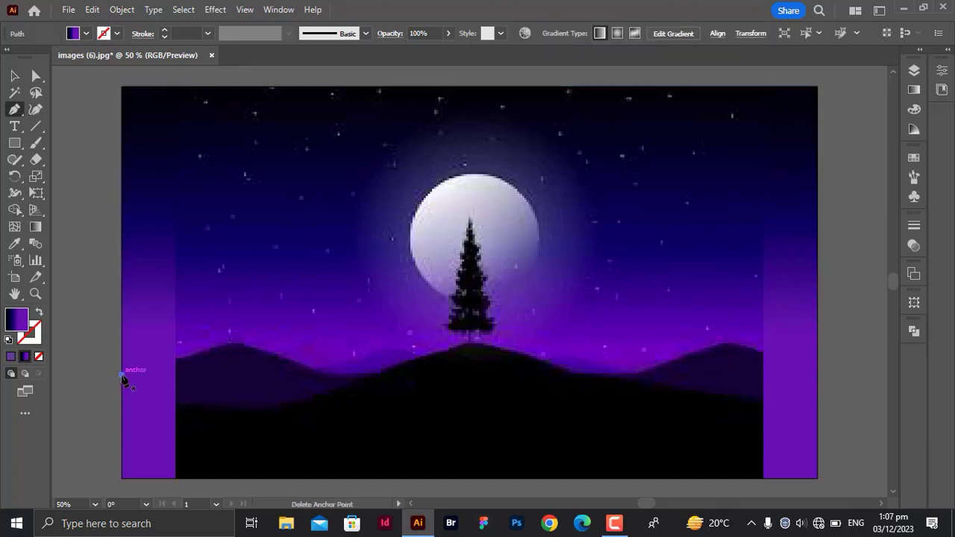
{"action": "key", "text": "ctrl+z"}
{"action": "left_click", "coordinate": [121, 359]}
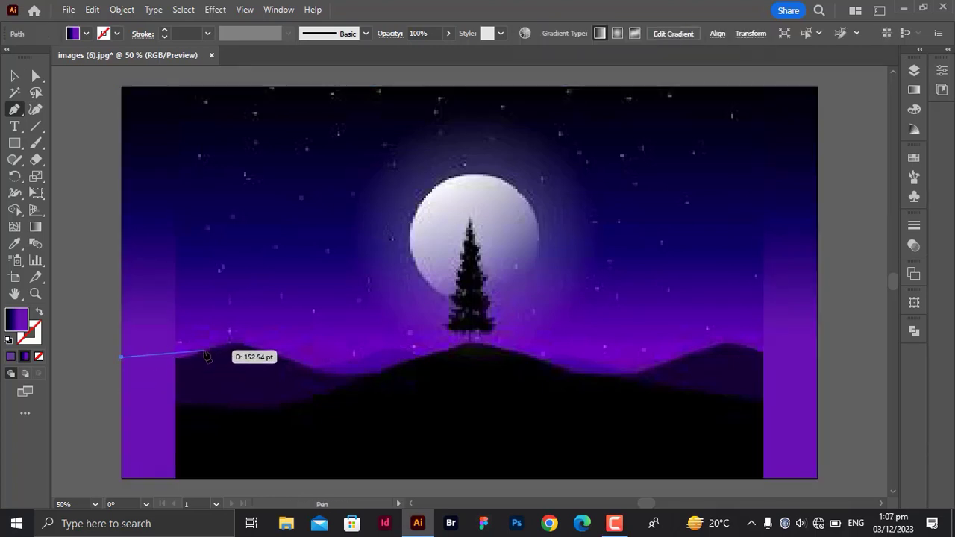
{"action": "left_click_drag", "start_coordinate": [204, 351], "coordinate": [256, 331]}
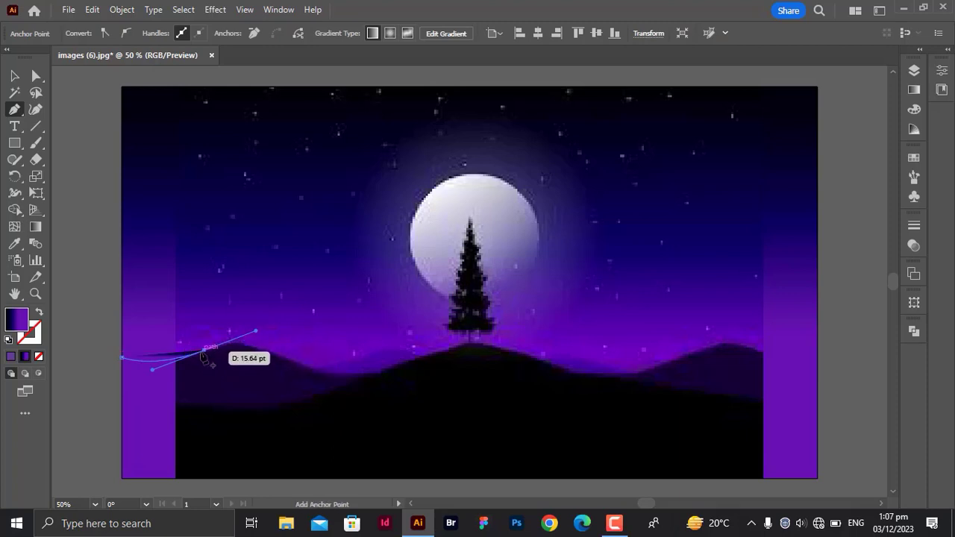
{"action": "left_click", "coordinate": [11, 356]}
{"action": "left_click", "coordinate": [39, 356]}
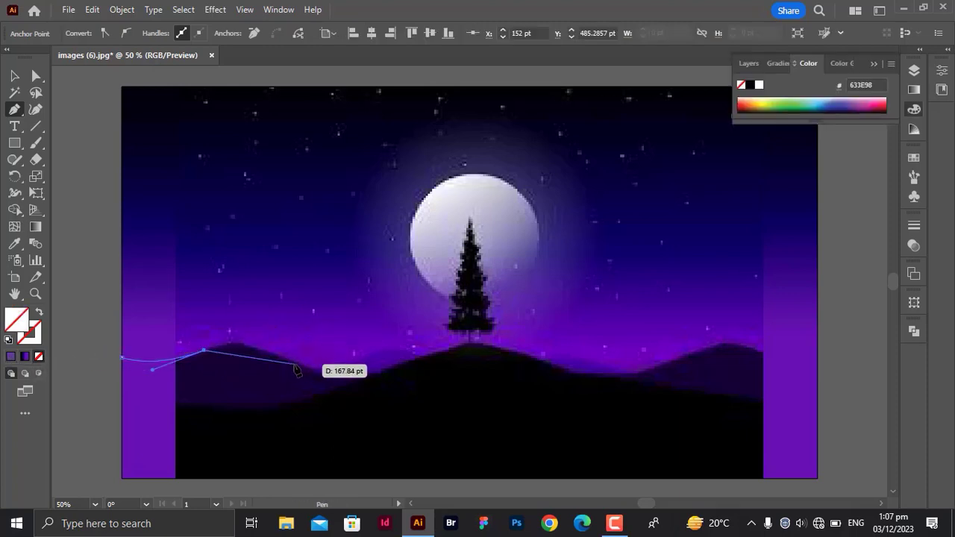
Continue the Pen path over the left back hill, across the valley and over the right back hill to the artboard's right edge.
{"action": "mouse_move", "coordinate": [267, 351]}
{"action": "left_mouse_down"}
{"action": "mouse_move", "coordinate": [290, 369]}
{"action": "mouse_move", "coordinate": [315, 367]}
{"action": "mouse_move", "coordinate": [281, 362]}
{"action": "left_mouse_up"}
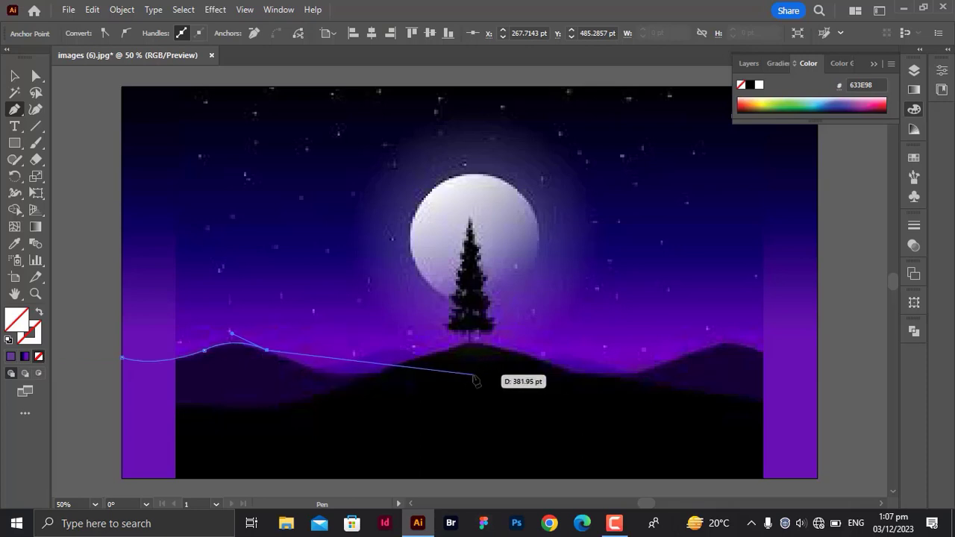
{"action": "left_click_drag", "start_coordinate": [470, 376], "coordinate": [622, 378]}
{"action": "left_click", "coordinate": [619, 376]}
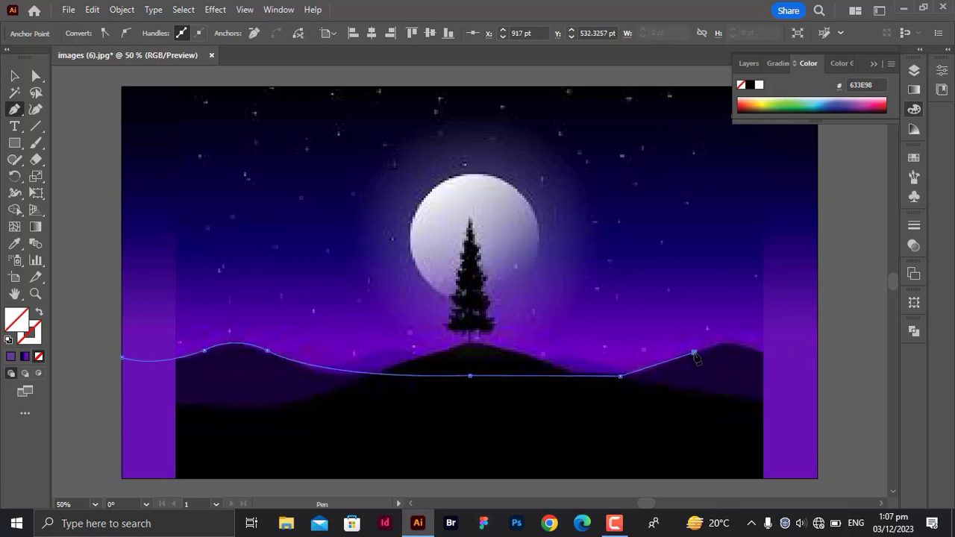
{"action": "left_click_drag", "start_coordinate": [763, 352], "coordinate": [809, 371]}
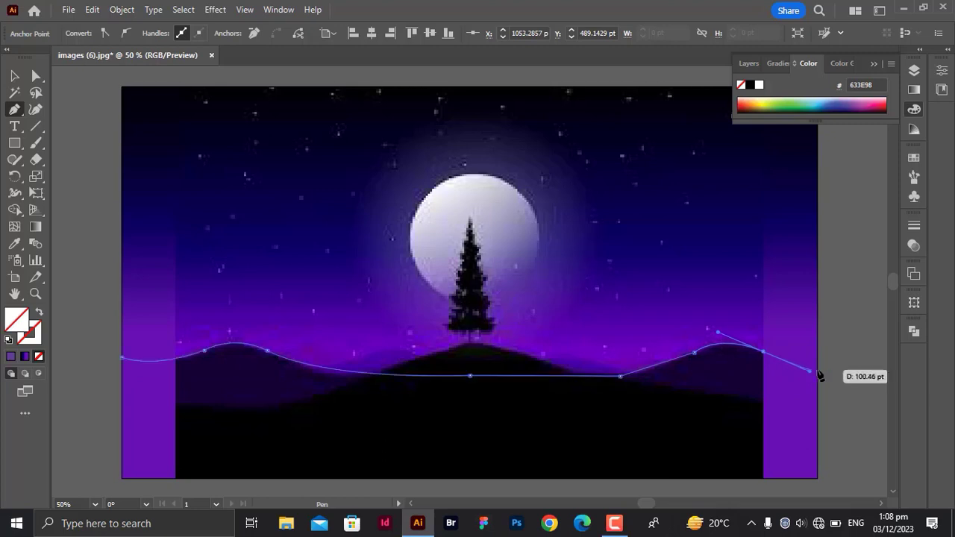
{"action": "left_click", "coordinate": [817, 367]}
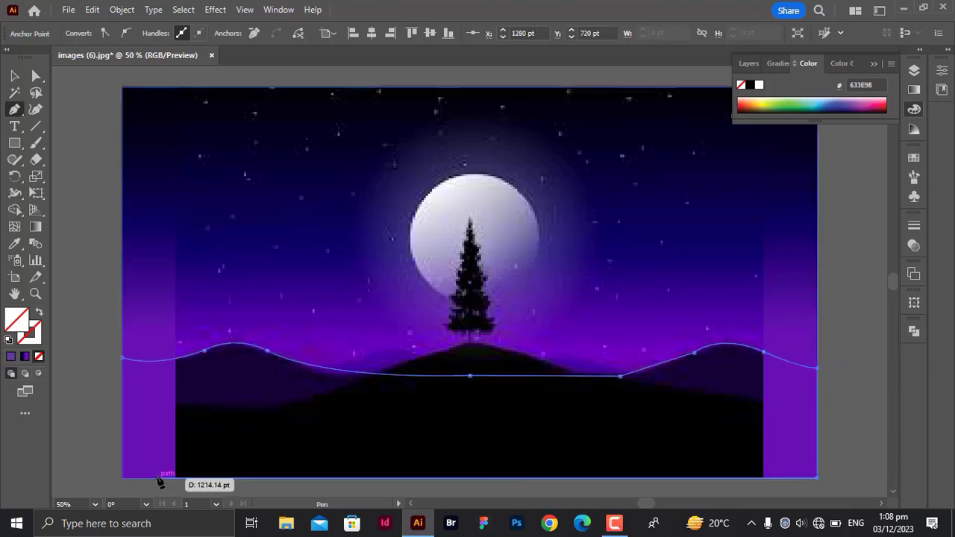
Close the back hills outline with a straight base across the dark foreground and deselect it.
{"action": "left_click", "coordinate": [817, 431]}
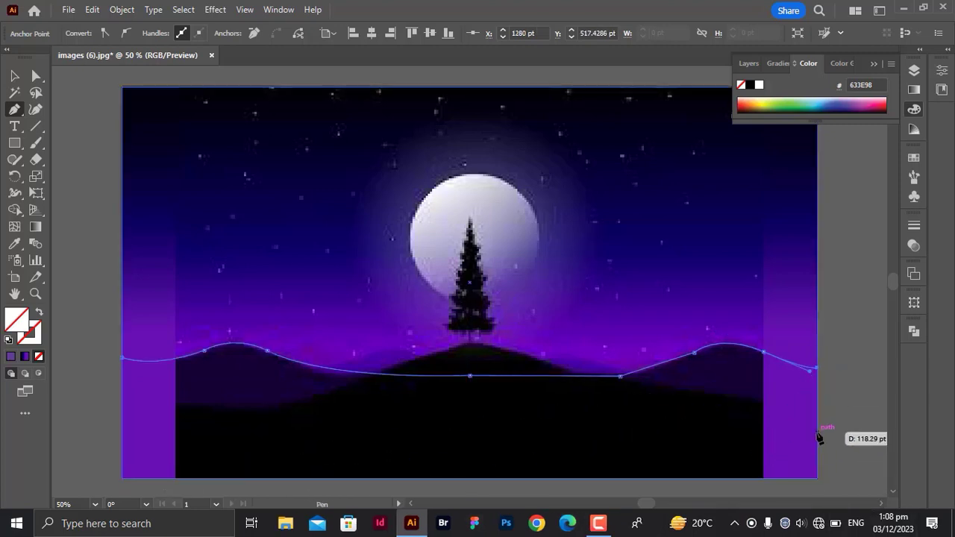
{"action": "left_click", "coordinate": [122, 431]}
{"action": "left_click", "coordinate": [121, 359]}
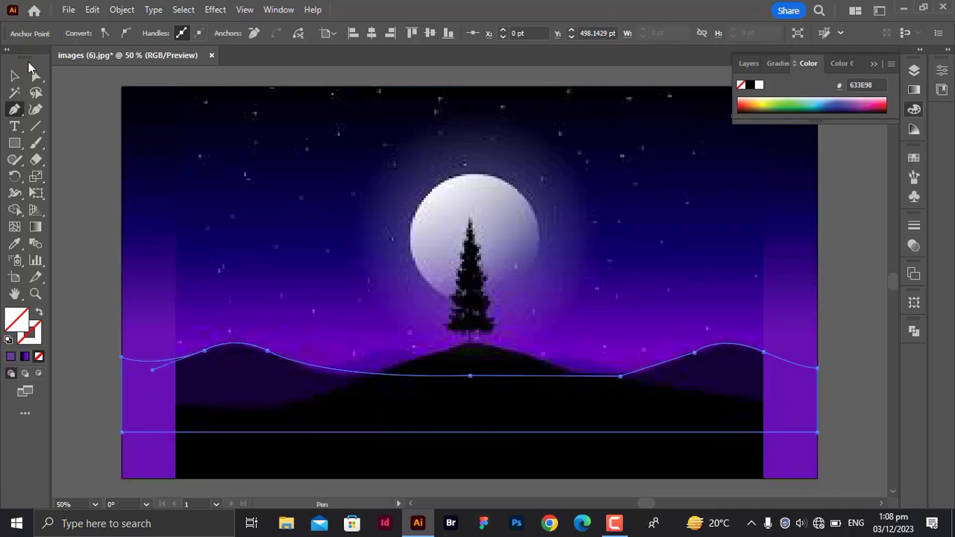
{"action": "left_click", "coordinate": [14, 75]}
{"action": "left_click", "coordinate": [80, 311]}
Trace the front hill with the Pen tool from the artboard's left edge up and over the crest beneath the tree.
{"action": "left_click", "coordinate": [14, 109]}
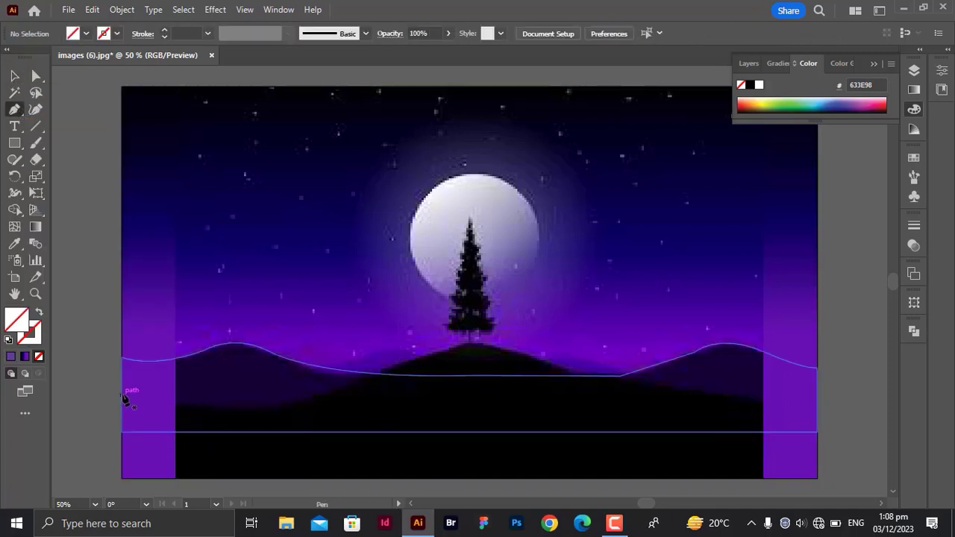
{"action": "left_click", "coordinate": [121, 393]}
{"action": "left_click_drag", "start_coordinate": [328, 393], "coordinate": [396, 375]}
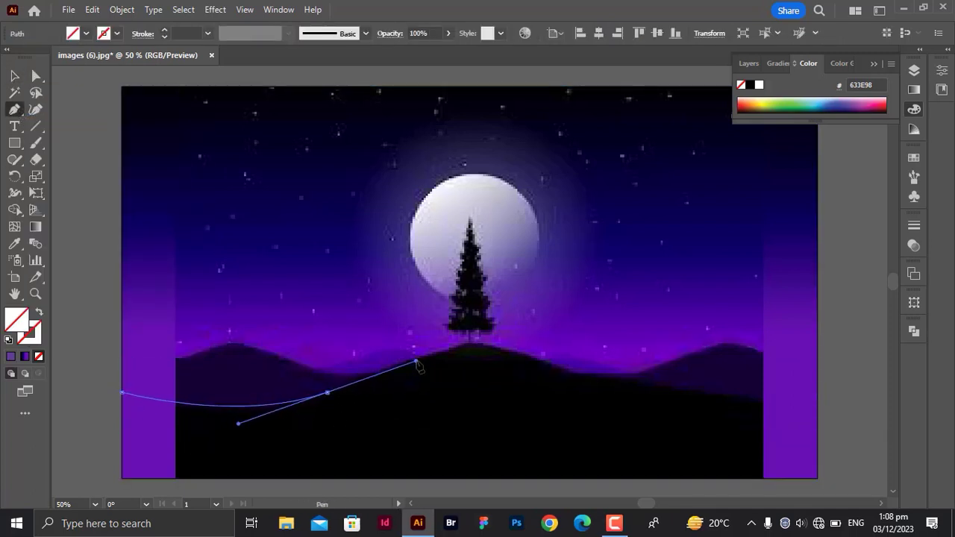
{"action": "left_click_drag", "start_coordinate": [441, 351], "coordinate": [540, 359]}
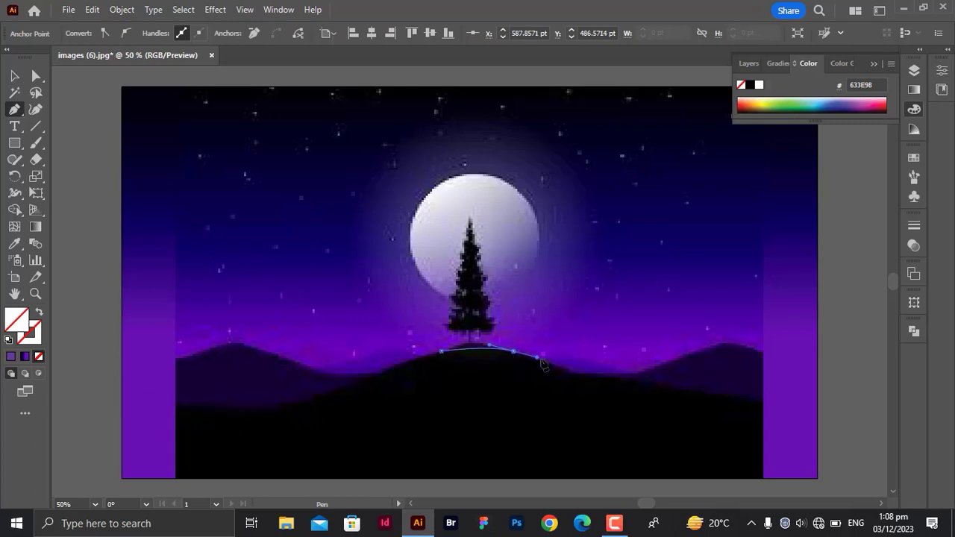
{"action": "left_click", "coordinate": [574, 374]}
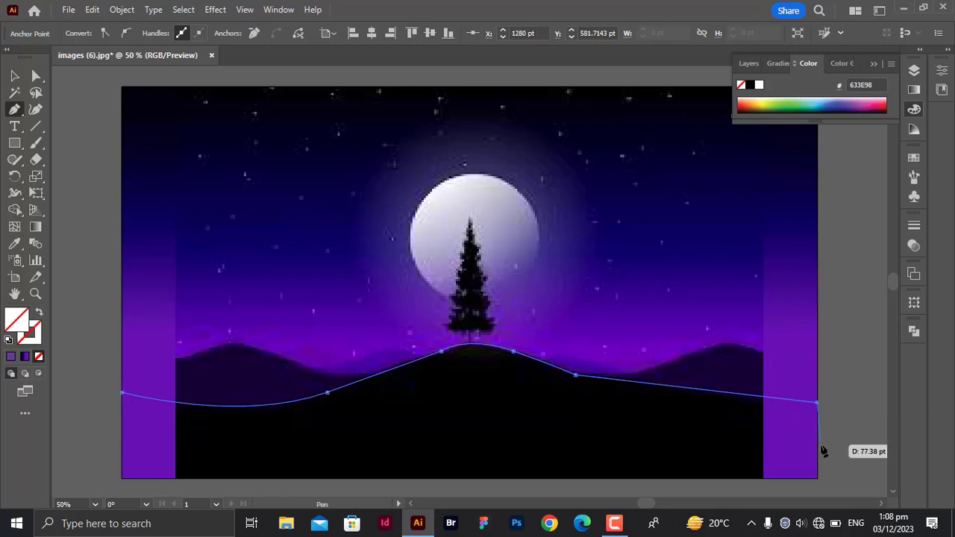
{"action": "left_click_drag", "start_coordinate": [817, 391], "coordinate": [829, 376]}
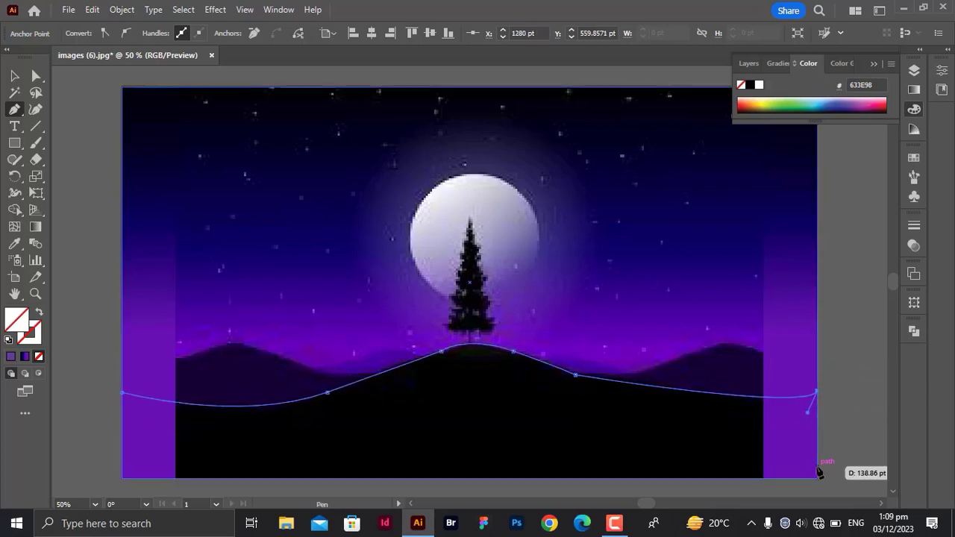
{"action": "key", "text": "ctrl+z"}
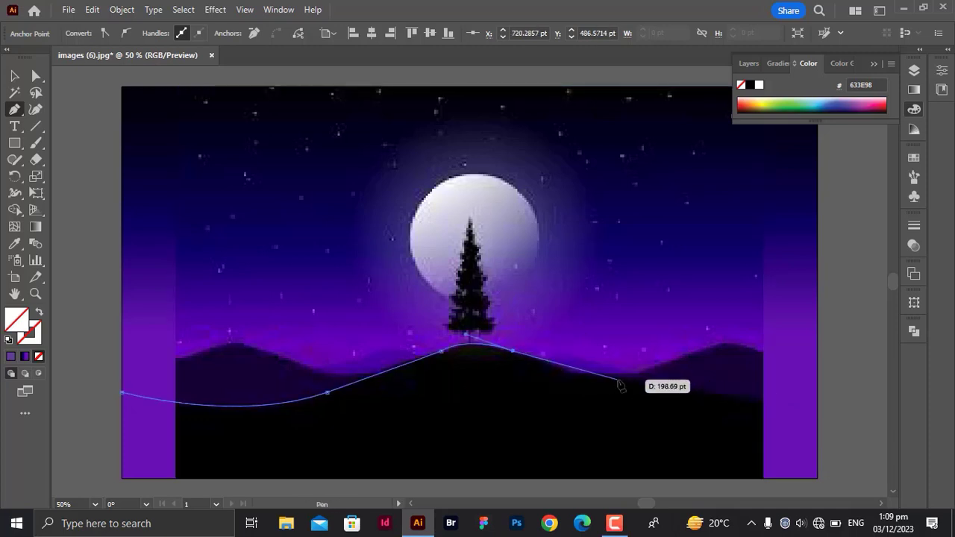
{"action": "key", "text": "ctrl+z"}
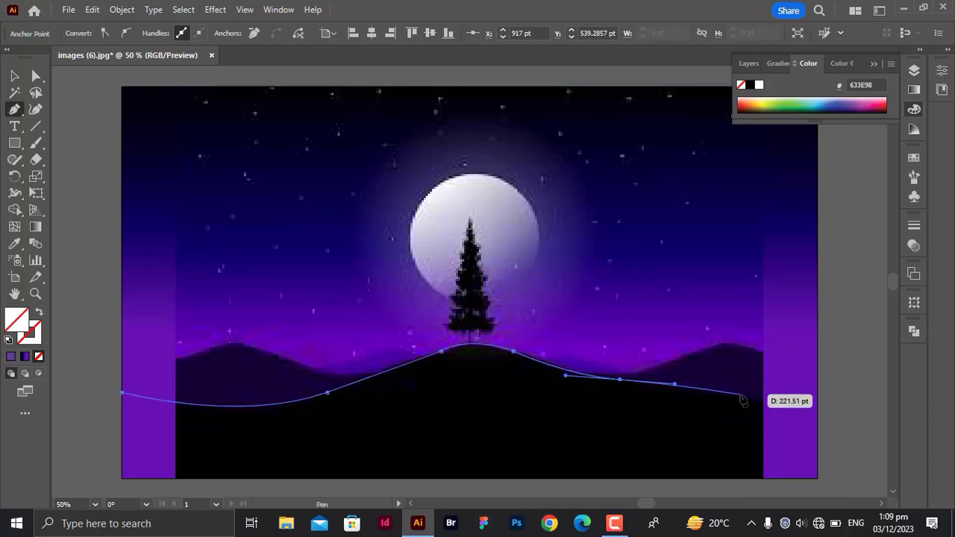
Extend the front hill outline to the artboard's right edge, close it around the bottom corners, and fill it with black sampled from the image.
{"action": "left_click_drag", "start_coordinate": [818, 401], "coordinate": [832, 381]}
{"action": "left_click", "coordinate": [819, 478]}
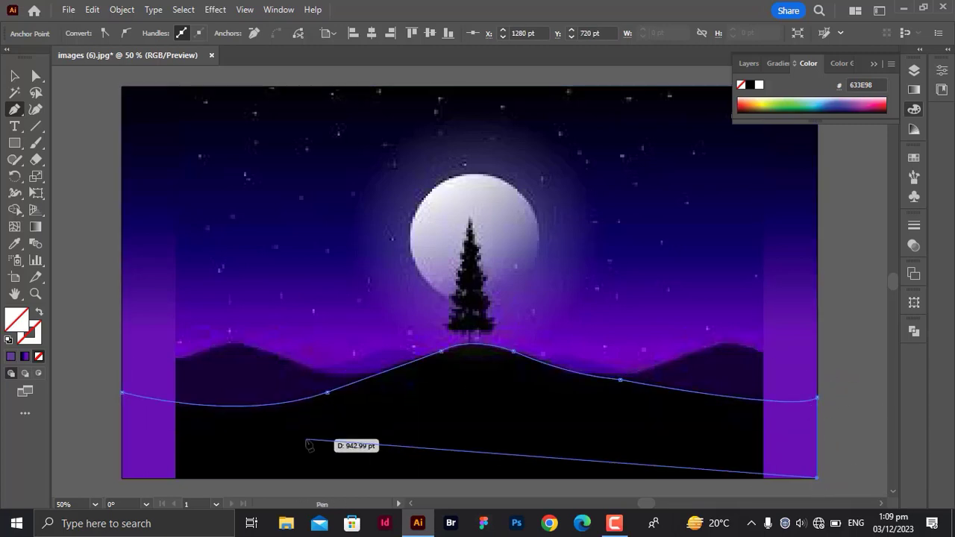
{"action": "left_click", "coordinate": [122, 478]}
{"action": "left_click", "coordinate": [122, 392]}
{"action": "key", "text": "i"}
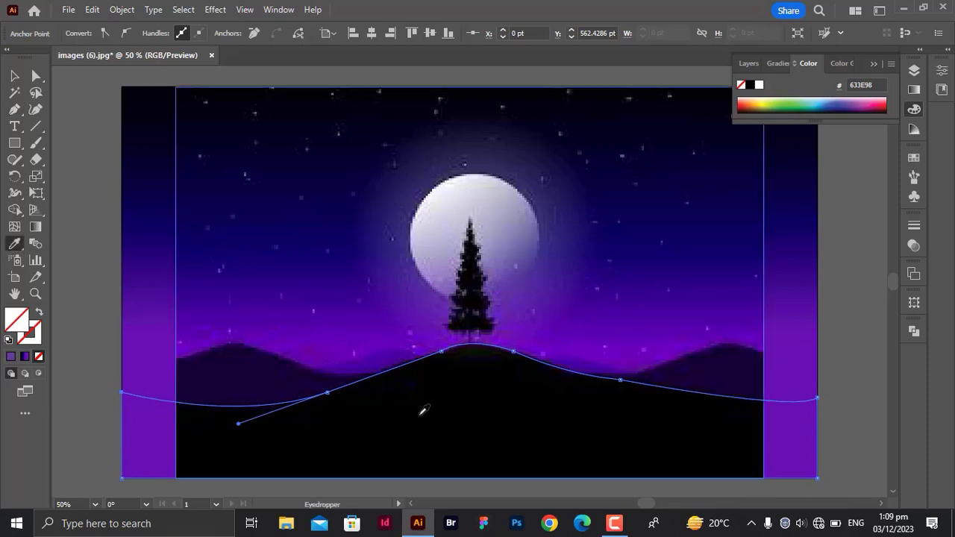
{"action": "left_click", "coordinate": [424, 411]}
Fill the back hills shape with the dark purple 11003A sampled from the image, then deselect it.
{"action": "left_click", "coordinate": [15, 75]}
{"action": "key", "text": "i"}
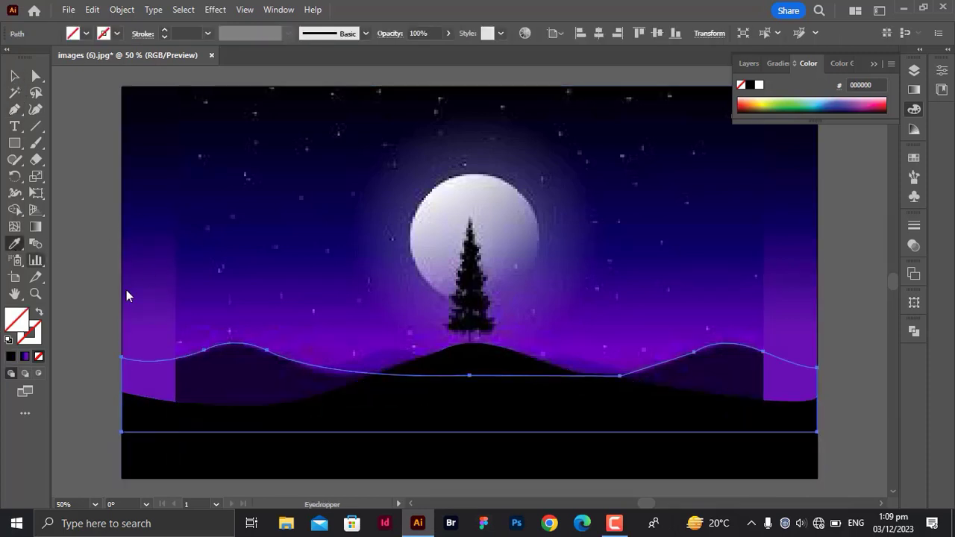
{"action": "left_click", "coordinate": [305, 385]}
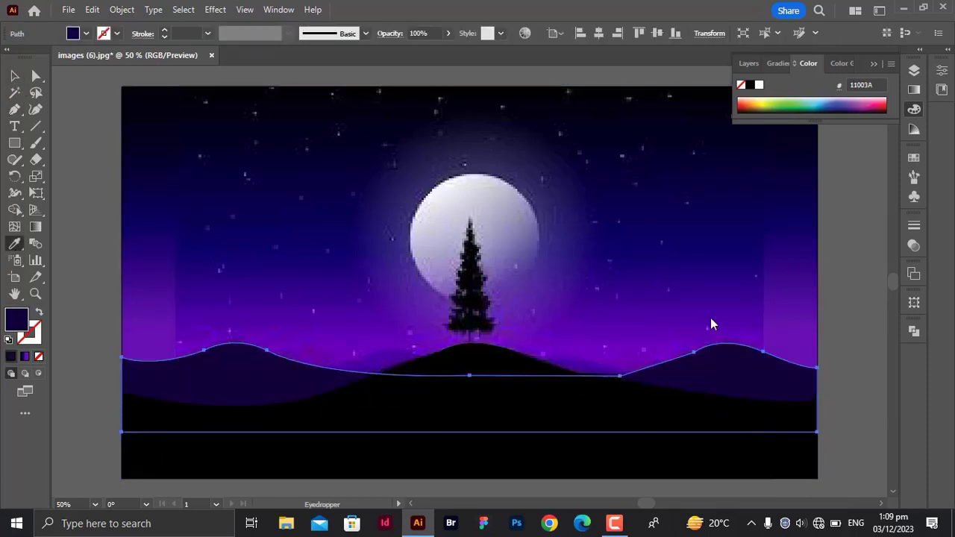
{"action": "left_click", "coordinate": [13, 77]}
{"action": "left_click", "coordinate": [36, 76]}
{"action": "left_click", "coordinate": [620, 377]}
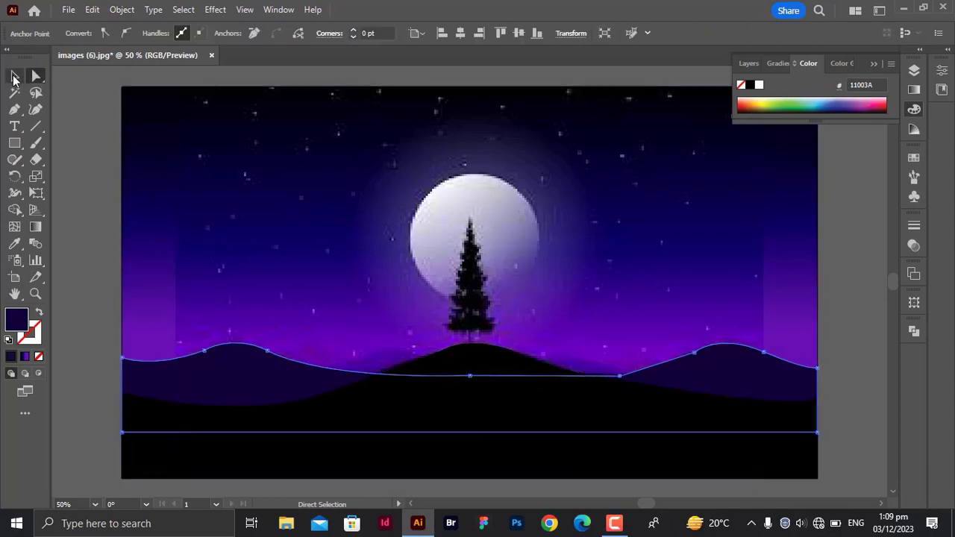
{"action": "left_click", "coordinate": [14, 77]}
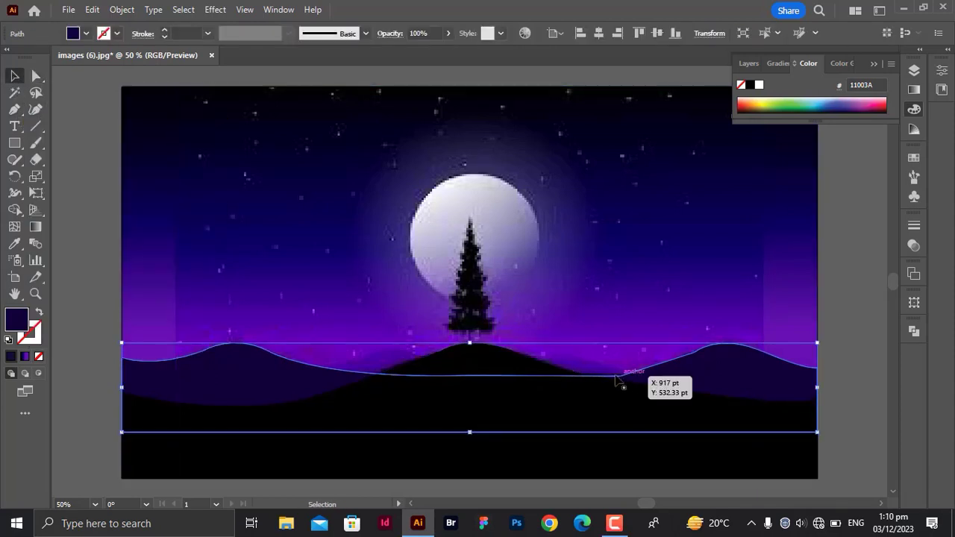
{"action": "left_click", "coordinate": [67, 258]}
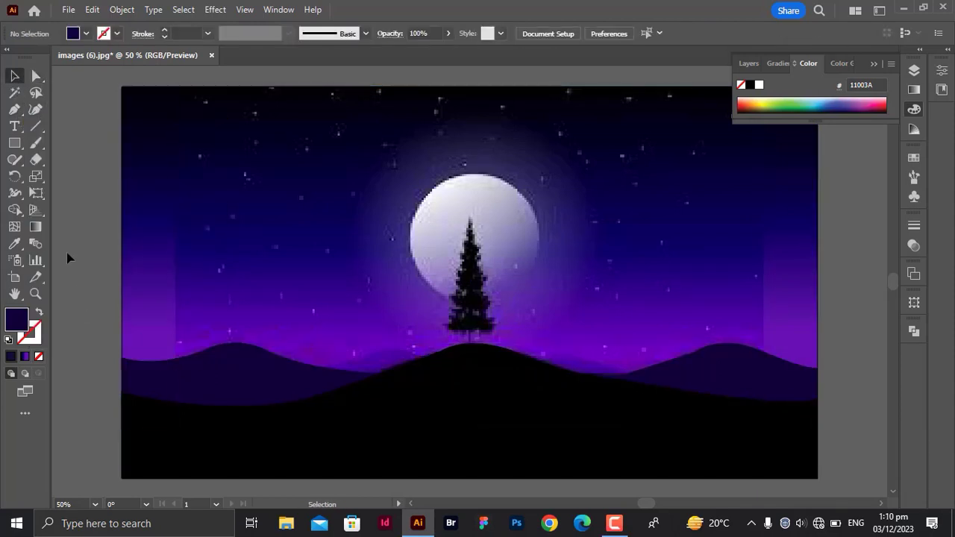
Create a three-sided polygon beside the moon and deselect it.
{"action": "left_click", "coordinate": [14, 109]}
{"action": "left_click", "coordinate": [15, 143]}
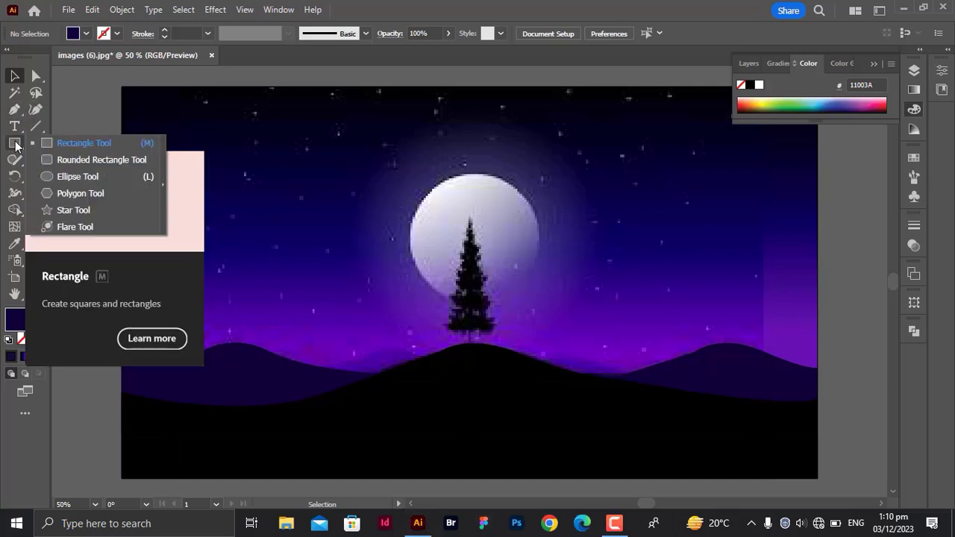
{"action": "left_click", "coordinate": [64, 193]}
{"action": "left_click", "coordinate": [479, 257]}
{"action": "type", "text": "3"}
{"action": "key", "text": "Return"}
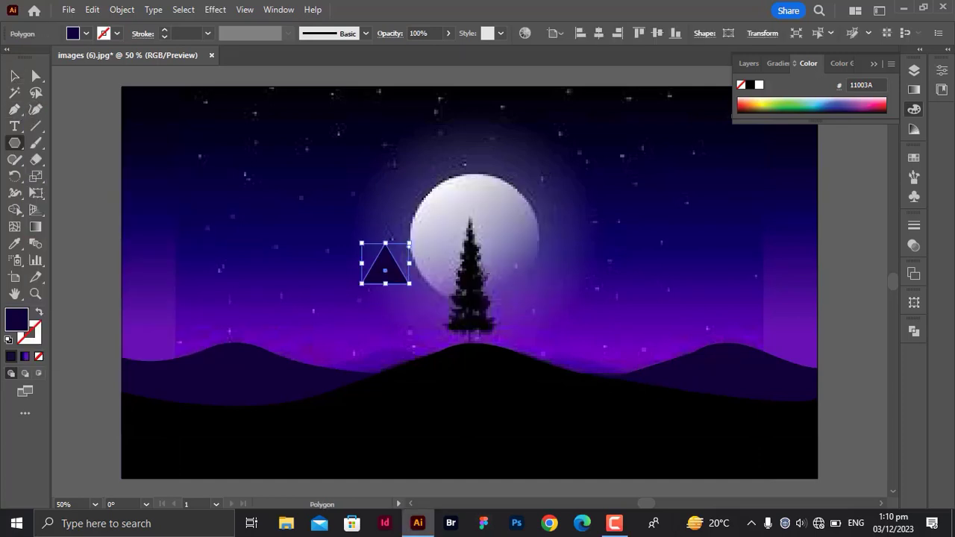
{"action": "left_click", "coordinate": [15, 76]}
{"action": "left_click", "coordinate": [86, 138]}
Add an anchor point at the middle of the triangle's base and move it up to notch the base.
{"action": "left_click", "coordinate": [14, 110]}
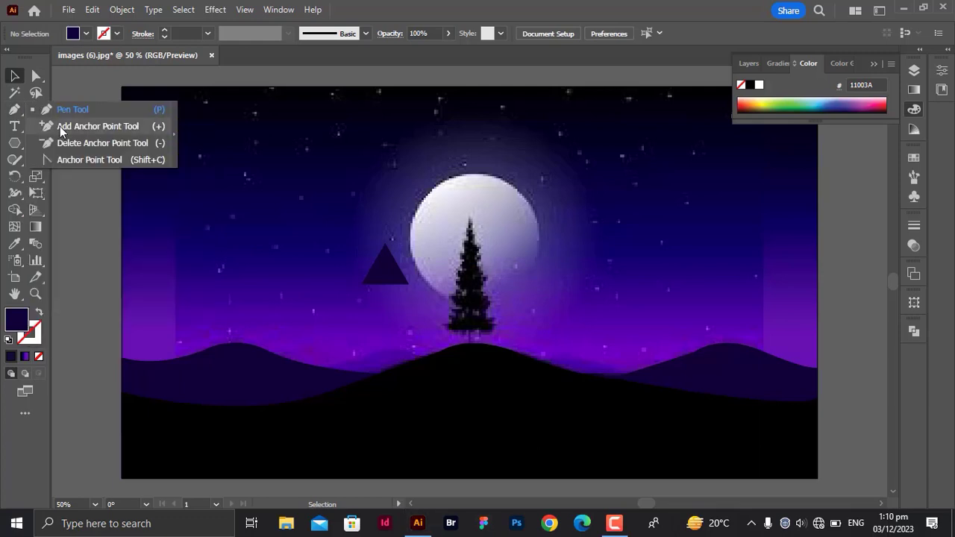
{"action": "left_click", "coordinate": [65, 124]}
{"action": "left_click", "coordinate": [385, 284]}
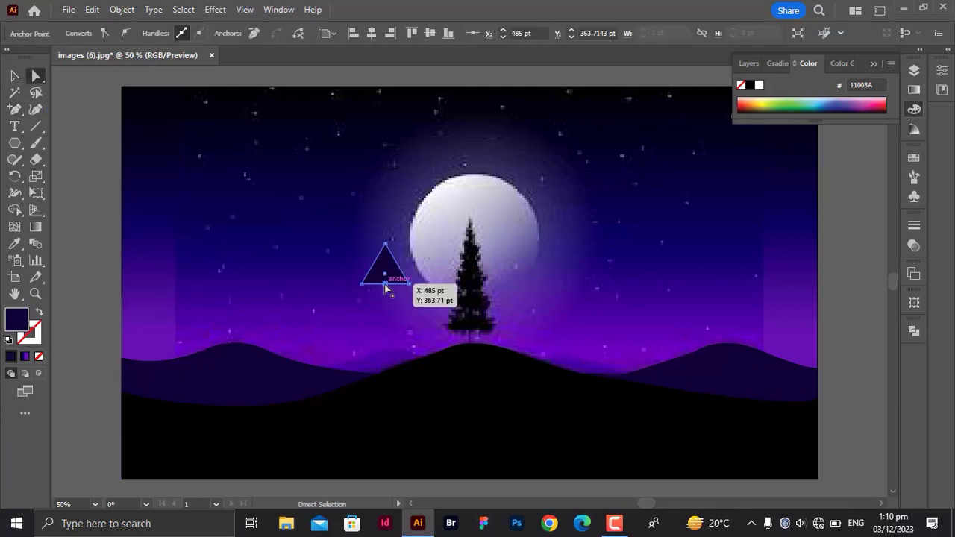
{"action": "left_click_drag", "start_coordinate": [386, 287], "coordinate": [385, 274]}
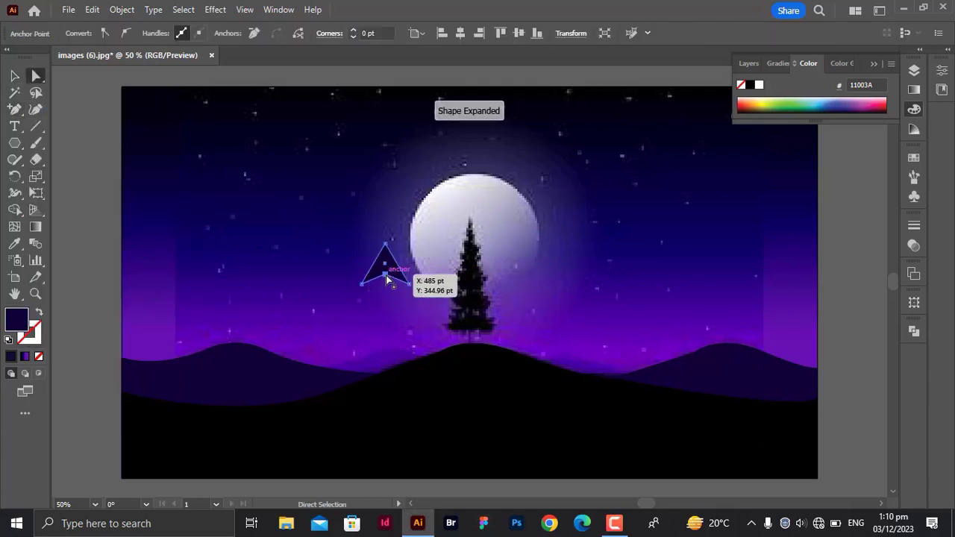
Curve both slanted sides of the notched triangle inward with the Anchor Point tool.
{"action": "left_click", "coordinate": [14, 111]}
{"action": "left_click", "coordinate": [67, 155]}
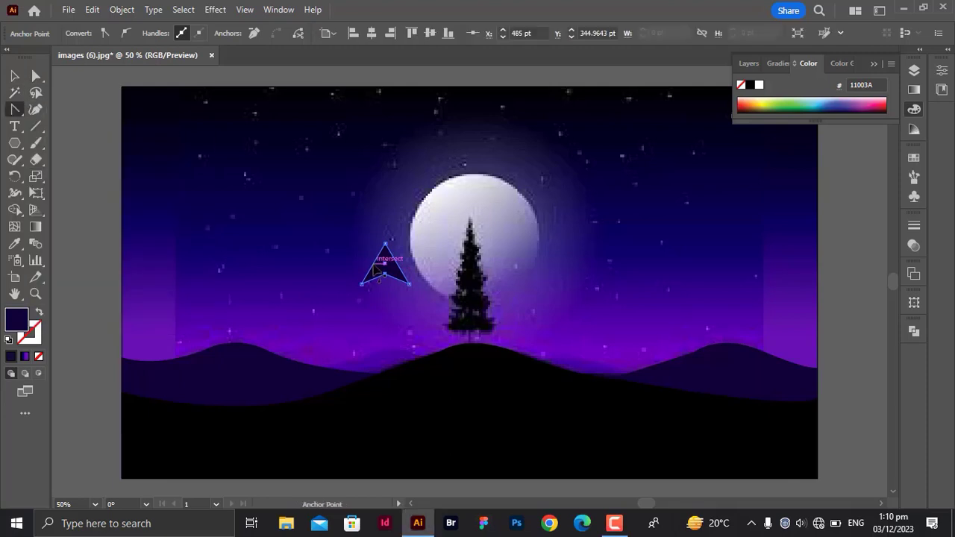
{"action": "left_click_drag", "start_coordinate": [375, 265], "coordinate": [377, 265]}
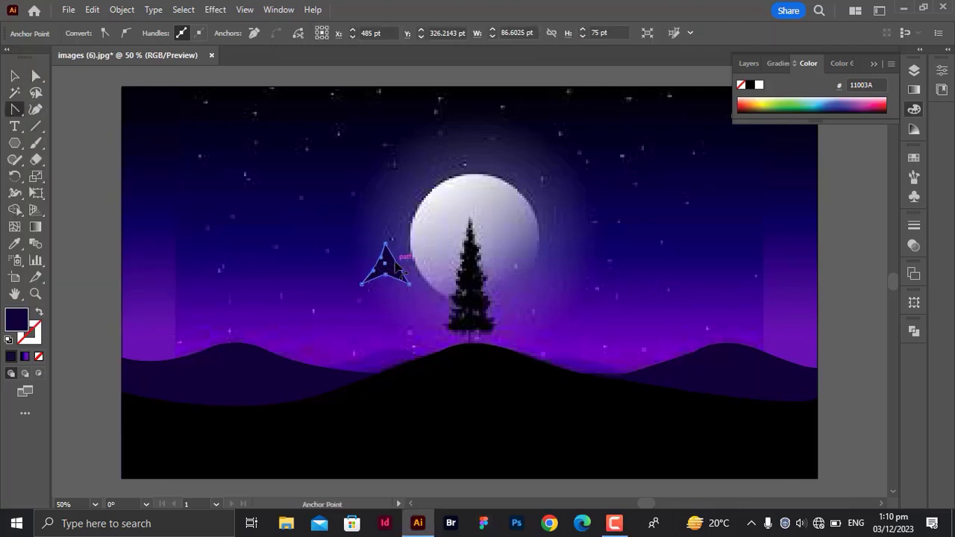
{"action": "left_click", "coordinate": [14, 75]}
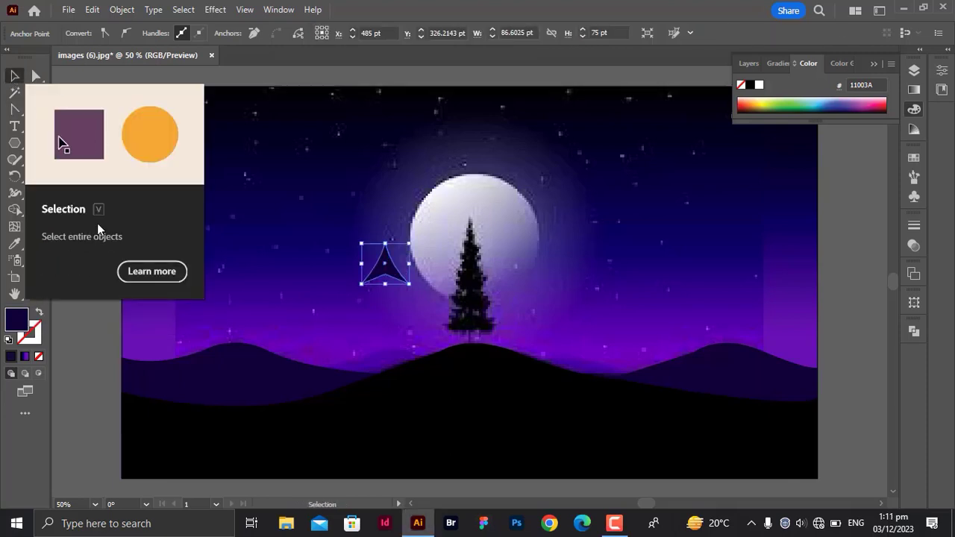
Place the curved triangle over the tree and stack resized copies to form five foliage tiers widening downward.
{"action": "left_click_drag", "start_coordinate": [384, 275], "coordinate": [471, 291]}
{"action": "left_click_drag", "start_coordinate": [491, 295], "coordinate": [473, 314]}
{"action": "key", "text": "ctrl+shift+a"}
{"action": "left_click_drag", "start_coordinate": [470, 272], "coordinate": [471, 281]}
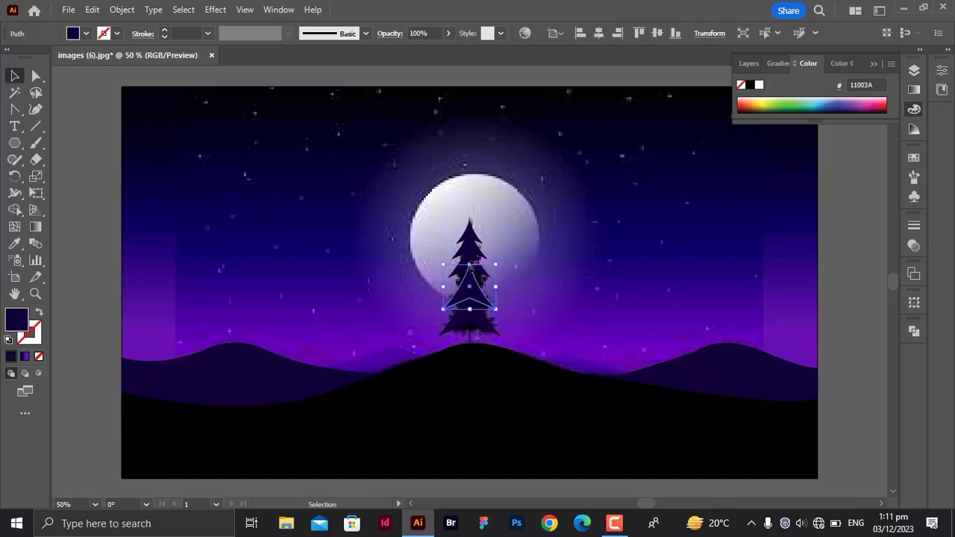
{"action": "left_click", "coordinate": [474, 263]}
{"action": "left_click_drag", "start_coordinate": [471, 239], "coordinate": [471, 243]}
Lower the base notch anchor of the bottom foliage tier to flatten its underside, then deselect it.
{"action": "left_click", "coordinate": [472, 315]}
{"action": "left_click", "coordinate": [36, 77]}
{"action": "left_click_drag", "start_coordinate": [472, 323], "coordinate": [471, 330]}
{"action": "key", "text": "v"}
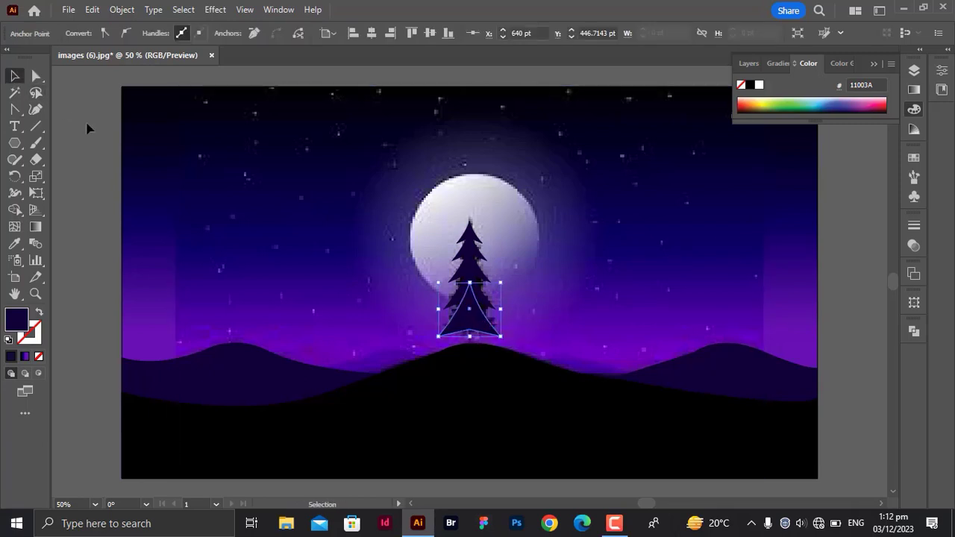
{"action": "left_click", "coordinate": [89, 126]}
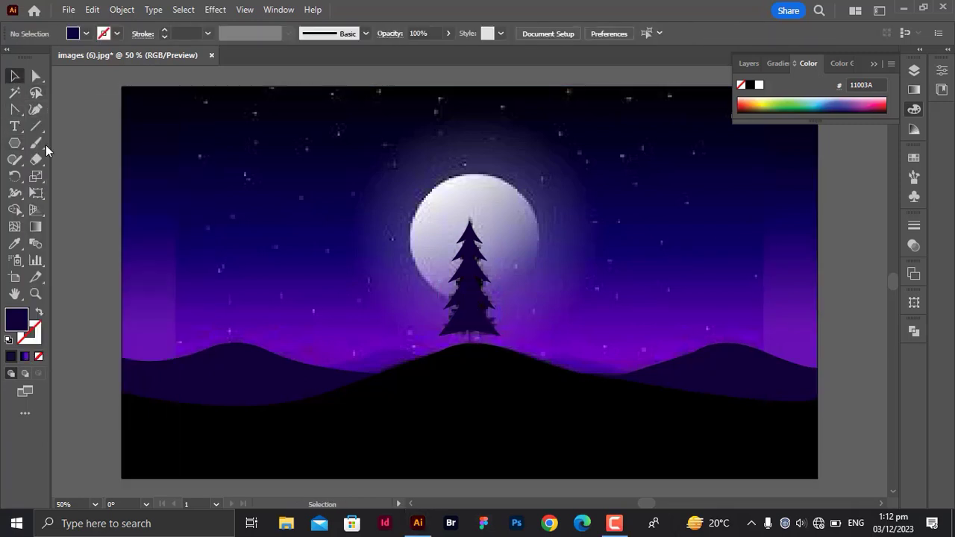
Draw a thin rectangle as the trunk between the lowest foliage tier and the hill crest.
{"action": "mouse_move", "coordinate": [468, 326]}
{"action": "left_mouse_down"}
{"action": "mouse_move", "coordinate": [472, 342]}
{"action": "mouse_move", "coordinate": [470, 334]}
{"action": "left_mouse_up"}
{"action": "left_click", "coordinate": [13, 77]}
{"action": "left_click", "coordinate": [100, 181]}
Group the foliage tiers with the trunk, and undo a trial move of the tree.
{"action": "left_click", "coordinate": [483, 325]}
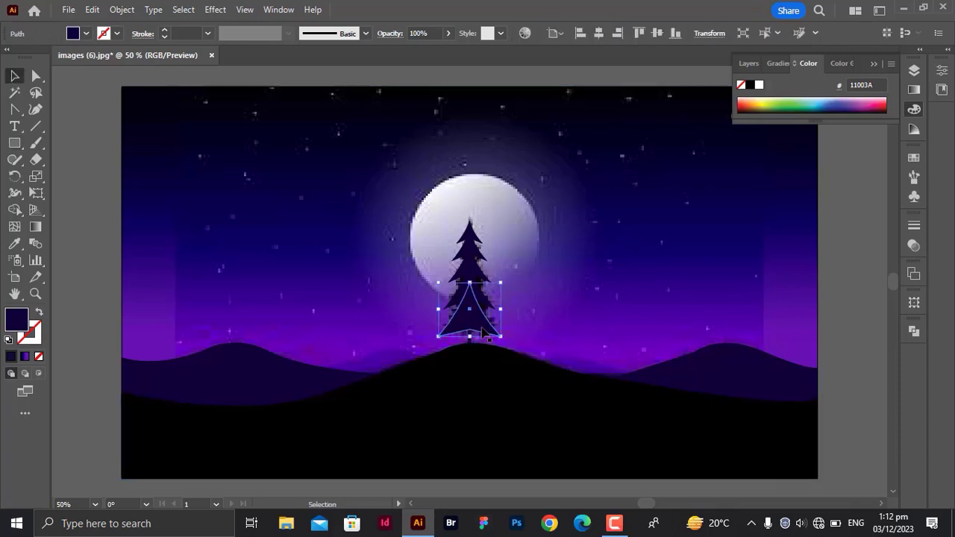
{"action": "left_click", "coordinate": [473, 235]}
{"action": "left_click", "coordinate": [479, 278], "text": "shift"}
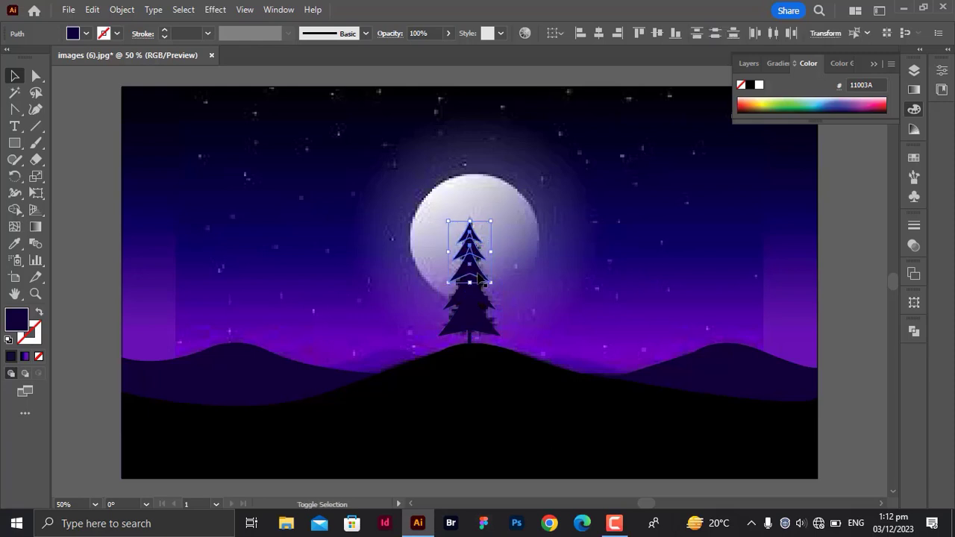
{"action": "left_click", "coordinate": [483, 319], "text": "shift"}
{"action": "left_click", "coordinate": [504, 258]}
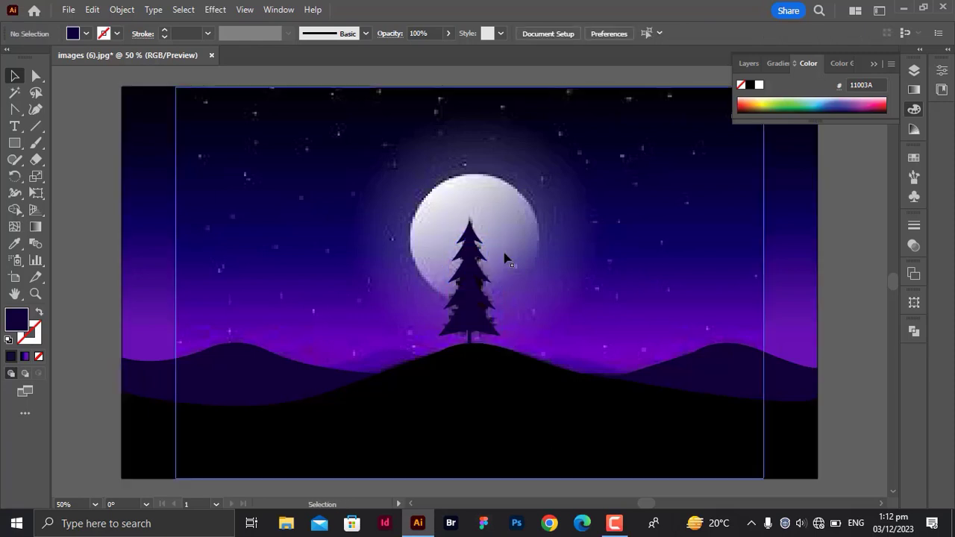
{"action": "left_click_drag", "start_coordinate": [469, 297], "coordinate": [584, 276]}
{"action": "key", "text": "ctrl+z"}
Fill the tree group with the black 000000 sampled from the front hill and deselect it.
{"action": "key", "text": "i"}
{"action": "left_click", "coordinate": [384, 418]}
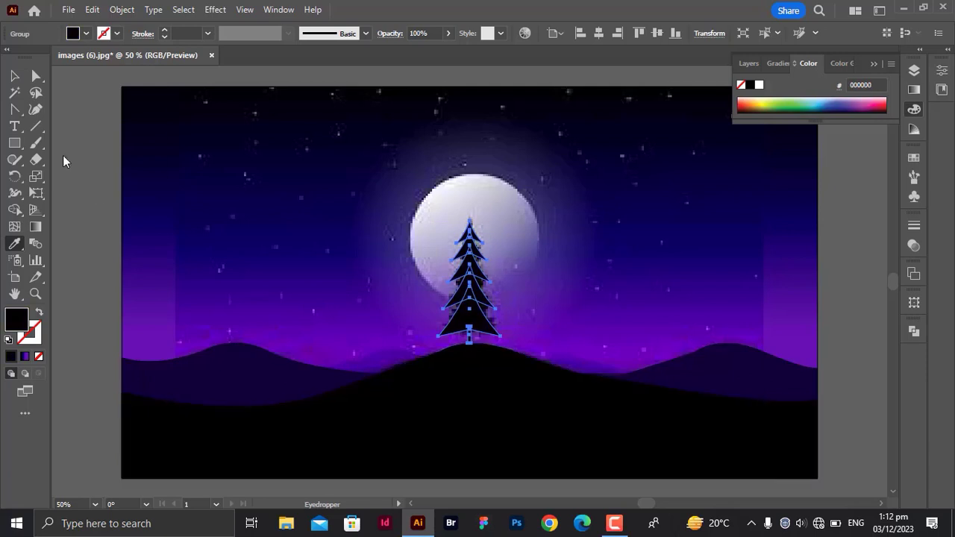
{"action": "key", "text": "v"}
{"action": "left_click", "coordinate": [82, 117]}
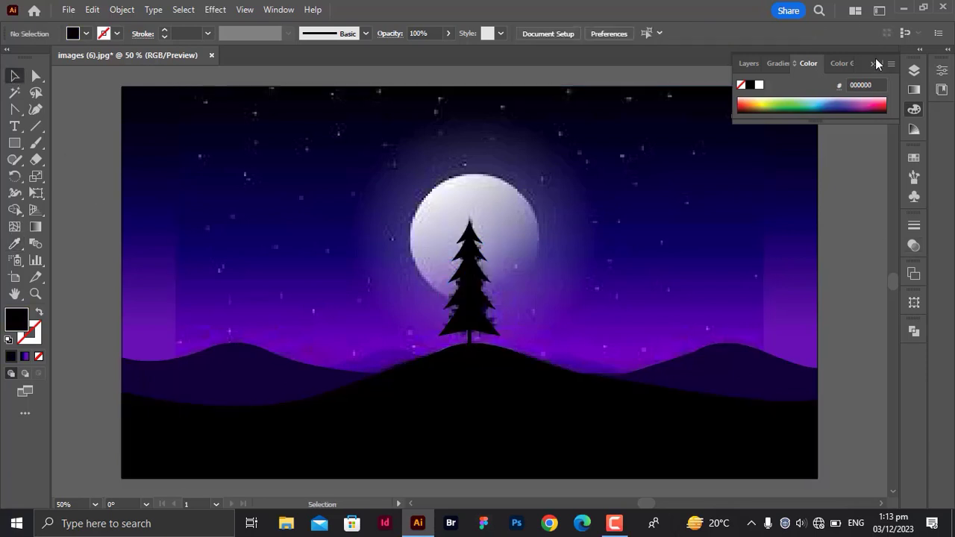
Draw a circle fitted over the moon's outline and remove its fill.
{"action": "left_click", "coordinate": [876, 64]}
{"action": "left_click_drag", "start_coordinate": [14, 143], "coordinate": [44, 175]}
{"action": "left_click_drag", "start_coordinate": [471, 255], "coordinate": [532, 298]}
{"action": "key", "text": "v"}
{"action": "left_click_drag", "start_coordinate": [484, 260], "coordinate": [480, 233]}
{"action": "left_click_drag", "start_coordinate": [530, 293], "coordinate": [544, 303]}
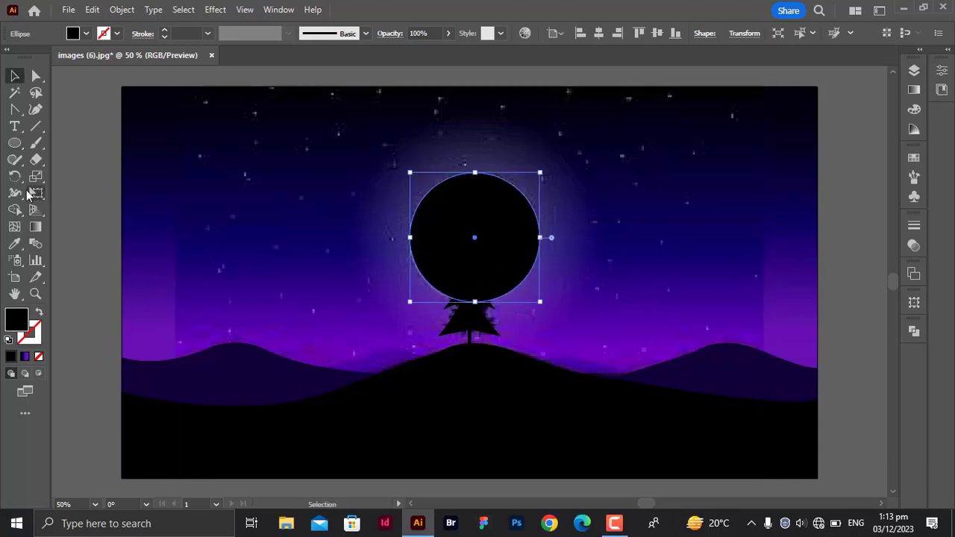
{"action": "left_click", "coordinate": [39, 357]}
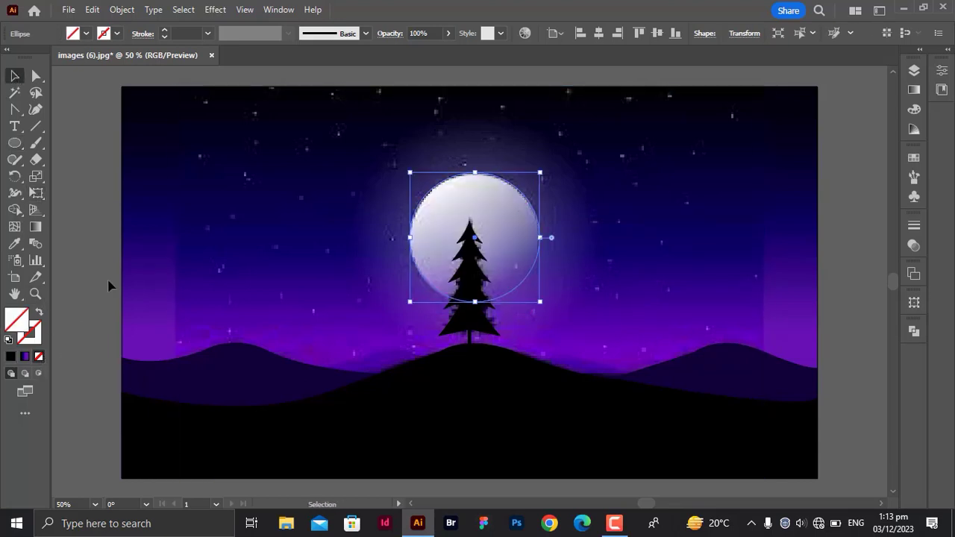
Duplicate the moon circle in place and enlarge the copy to the outer edge of the glow.
{"action": "left_click", "coordinate": [92, 9]}
{"action": "left_click", "coordinate": [89, 8]}
{"action": "left_click", "coordinate": [90, 9]}
{"action": "left_click", "coordinate": [115, 112]}
{"action": "left_click_drag", "start_coordinate": [540, 302], "coordinate": [606, 352]}
{"action": "left_click", "coordinate": [138, 232]}
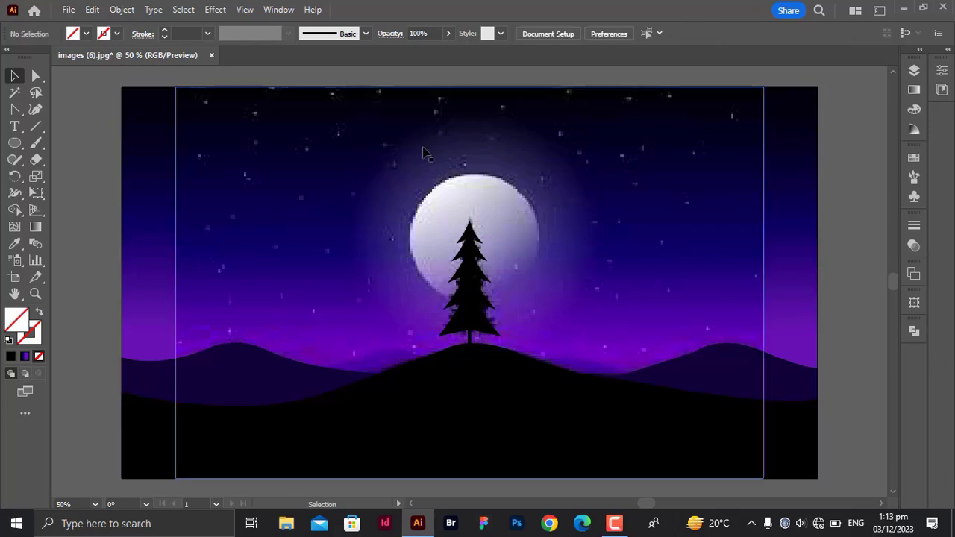
Move the moon circle onto the open sky beside the moon and apply the linear gradient fill to it.
{"action": "left_click", "coordinate": [409, 149]}
{"action": "left_click", "coordinate": [454, 177]}
{"action": "left_click", "coordinate": [438, 192]}
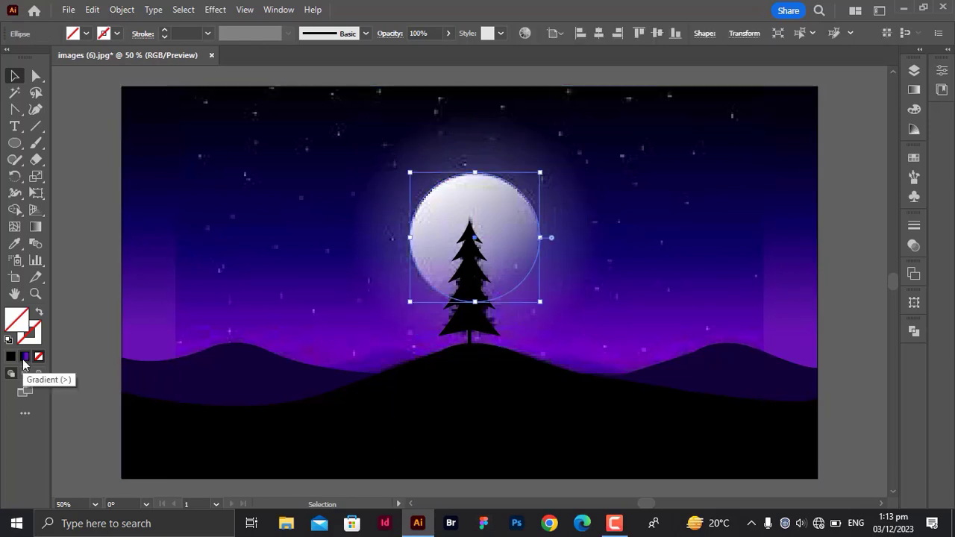
{"action": "left_click_drag", "start_coordinate": [453, 185], "coordinate": [252, 191]}
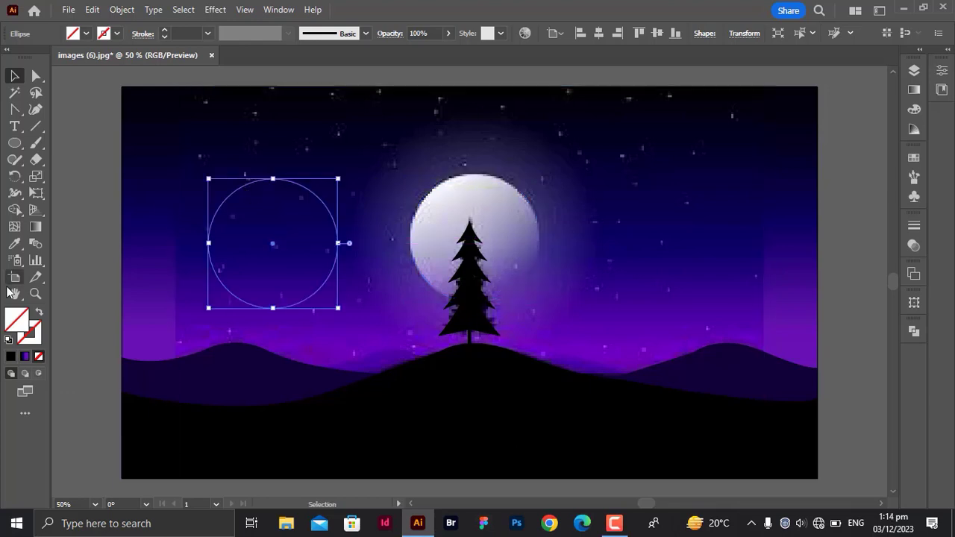
{"action": "left_click", "coordinate": [24, 356]}
{"action": "left_click", "coordinate": [886, 191]}
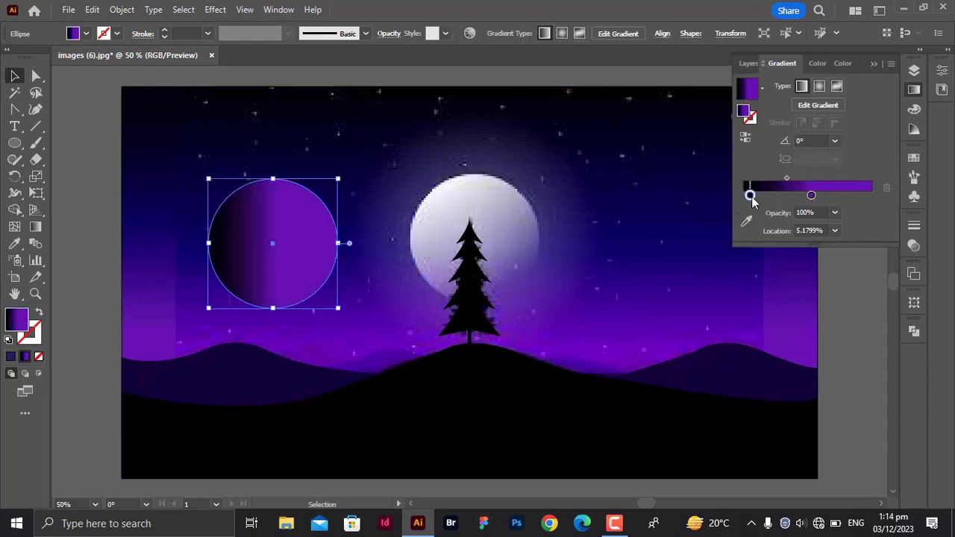
Recolour the circle's gradient stops with the moon's light grey and its shaded purple sampled from the image.
{"action": "left_click", "coordinate": [750, 195]}
{"action": "left_click", "coordinate": [747, 221]}
{"action": "left_click", "coordinate": [477, 187]}
{"action": "left_click", "coordinate": [811, 179]}
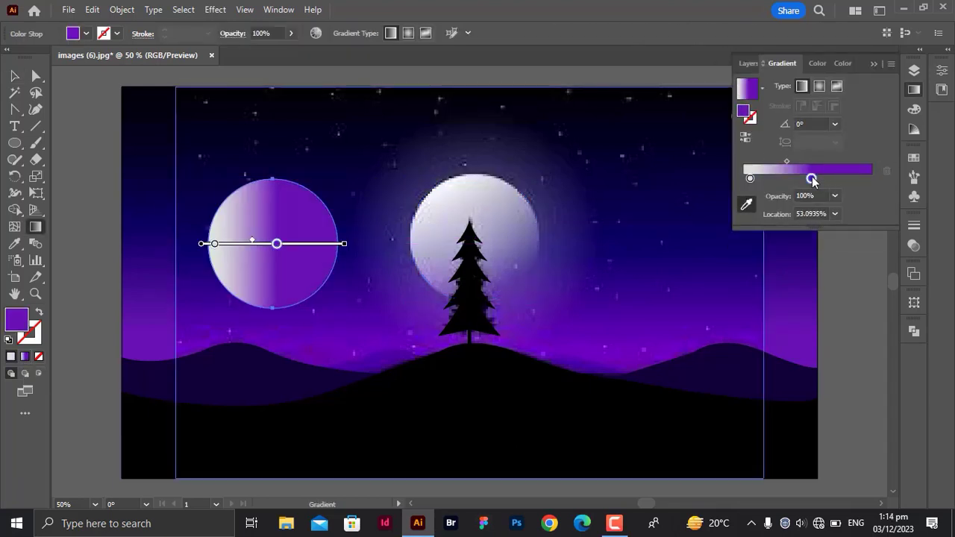
{"action": "left_click", "coordinate": [511, 274]}
{"action": "key", "text": "v"}
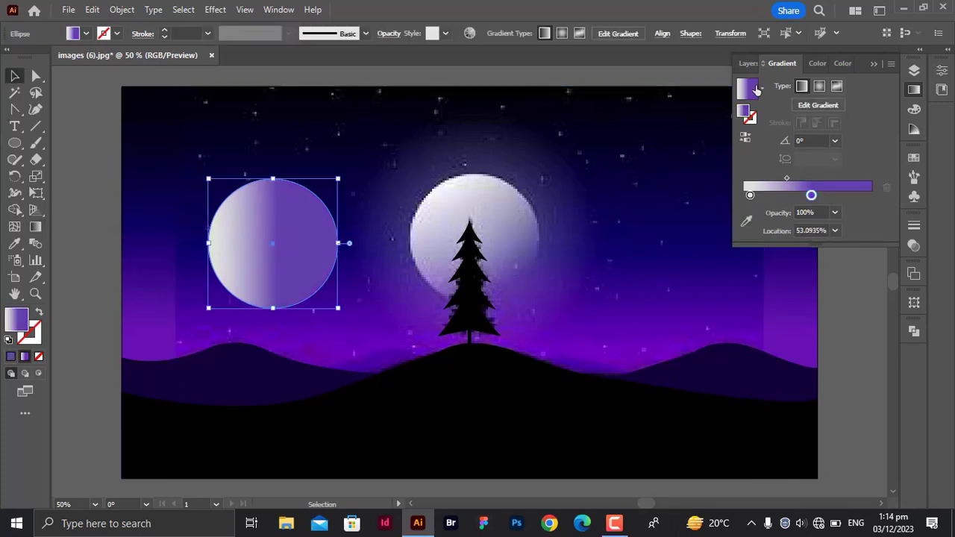
Angle the circle's gradient diagonally at about -62°, adjust its stops and midpoint, and move the circle back over the moon.
{"action": "key", "text": "g"}
{"action": "left_click_drag", "start_coordinate": [235, 165], "coordinate": [356, 400]}
{"action": "left_click_drag", "start_coordinate": [244, 183], "coordinate": [255, 211]}
{"action": "left_click_drag", "start_coordinate": [300, 289], "coordinate": [303, 302]}
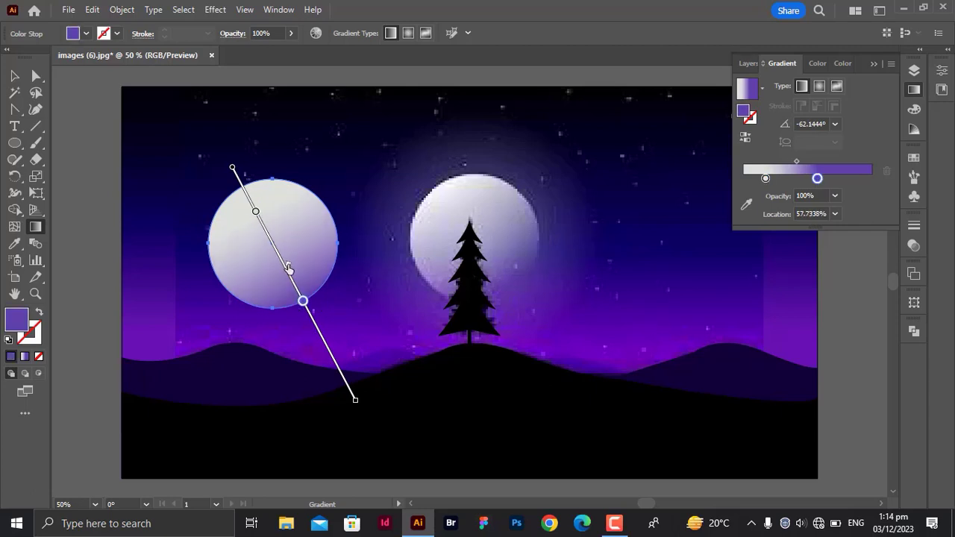
{"action": "left_click_drag", "start_coordinate": [289, 270], "coordinate": [284, 261]}
{"action": "left_click", "coordinate": [11, 79]}
{"action": "left_click", "coordinate": [77, 145]}
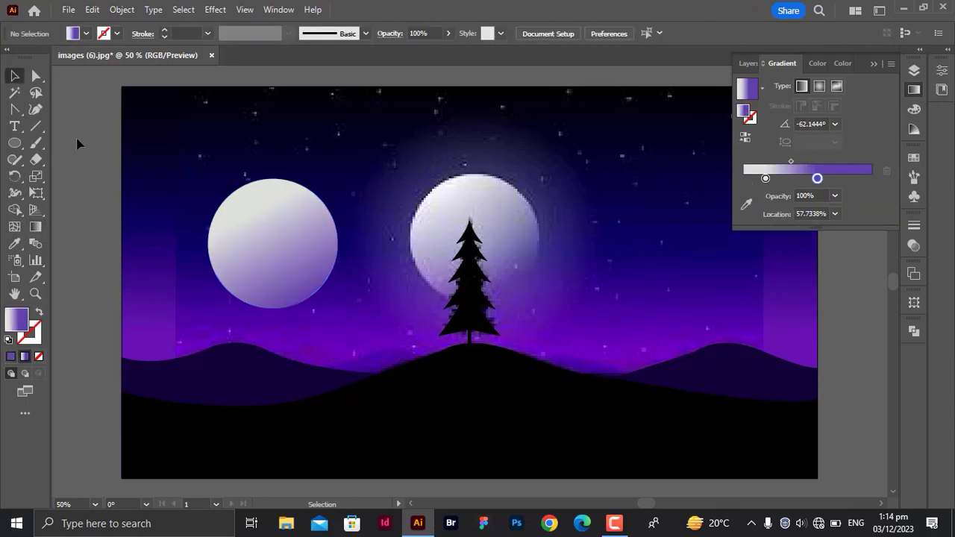
{"action": "left_click_drag", "start_coordinate": [260, 255], "coordinate": [469, 245]}
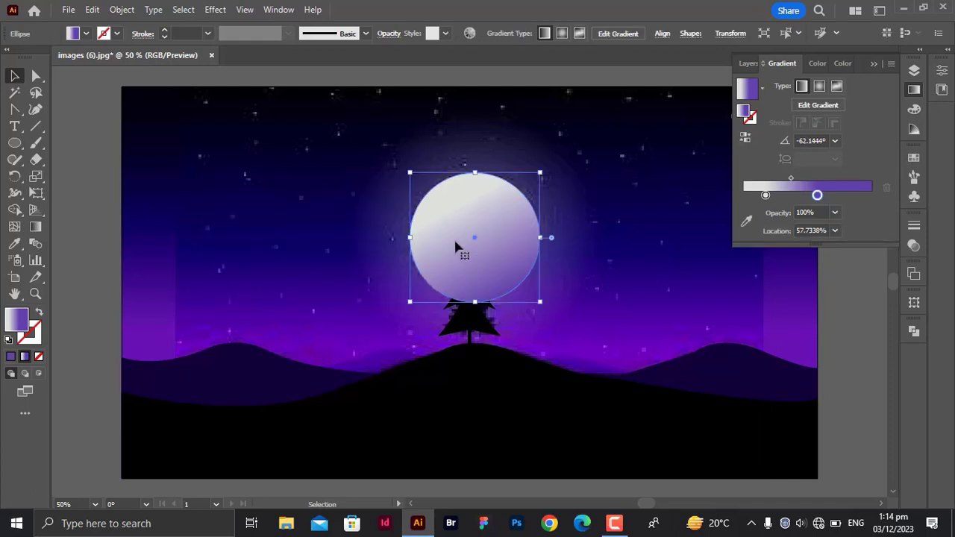
Fill the large glow circle with the bright purple sampled from the sky just above the hills.
{"action": "left_click", "coordinate": [390, 166]}
{"action": "left_click", "coordinate": [14, 243]}
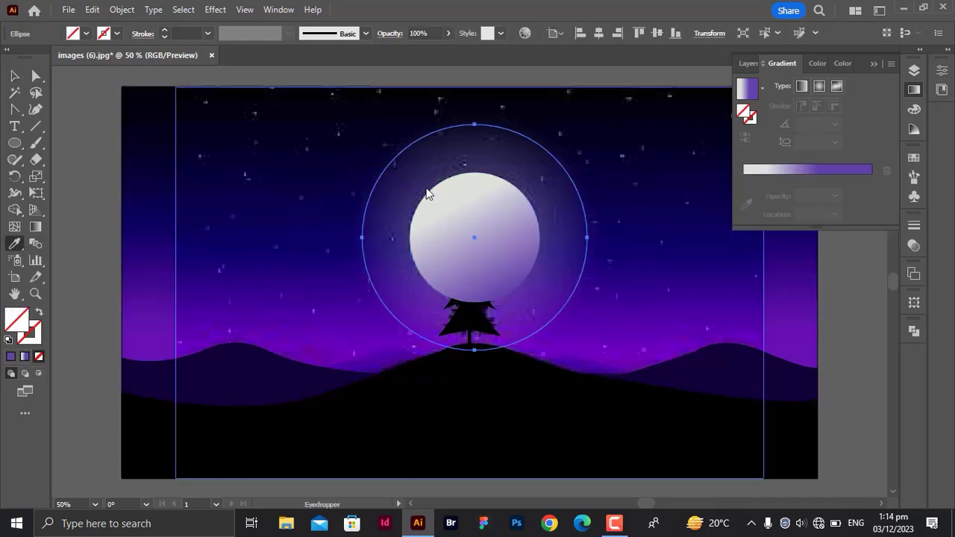
{"action": "left_click", "coordinate": [549, 210]}
{"action": "left_click", "coordinate": [223, 376]}
{"action": "left_click", "coordinate": [670, 348]}
{"action": "left_click", "coordinate": [21, 79]}
Move the large purple circle down over the tree and arrange it behind the moon circle.
{"action": "left_click_drag", "start_coordinate": [501, 179], "coordinate": [498, 271]}
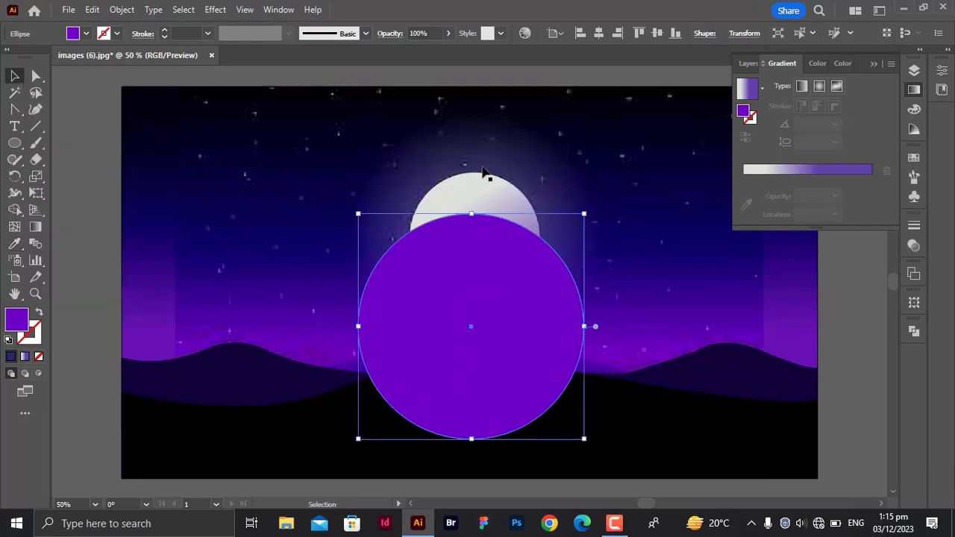
{"action": "right_click", "coordinate": [478, 232]}
{"action": "mouse_move", "coordinate": [523, 438]}
{"action": "left_click", "coordinate": [654, 438]}
{"action": "left_click", "coordinate": [473, 379]}
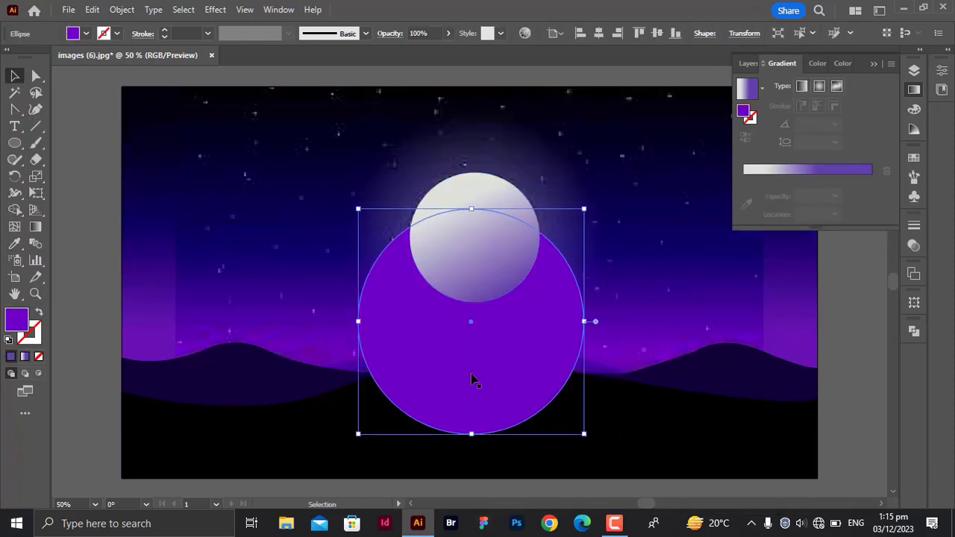
Move the large purple circle up behind the moon and align the centres of the two circles.
{"action": "left_click_drag", "start_coordinate": [515, 370], "coordinate": [523, 292]}
{"action": "left_click", "coordinate": [508, 224], "text": "shift"}
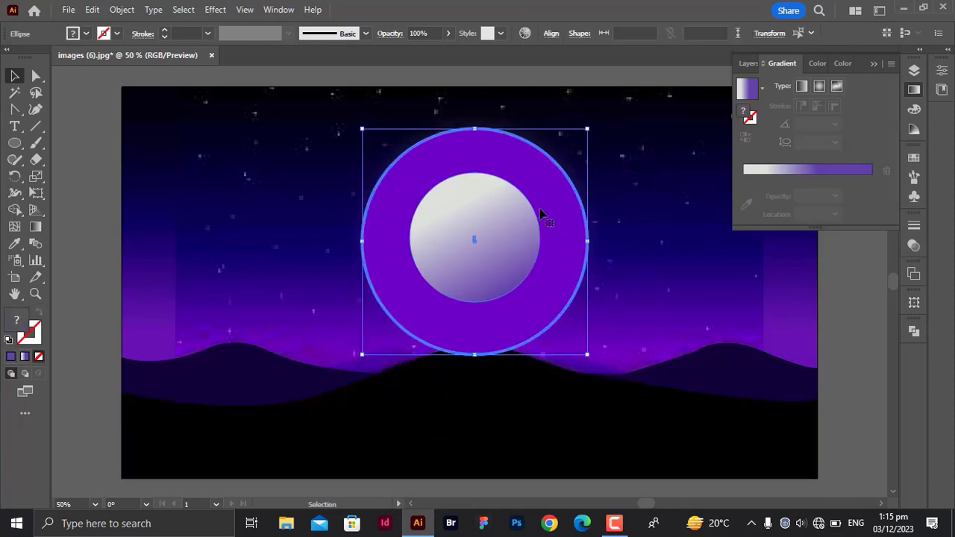
{"action": "left_click", "coordinate": [552, 33]}
{"action": "left_click", "coordinate": [521, 73]}
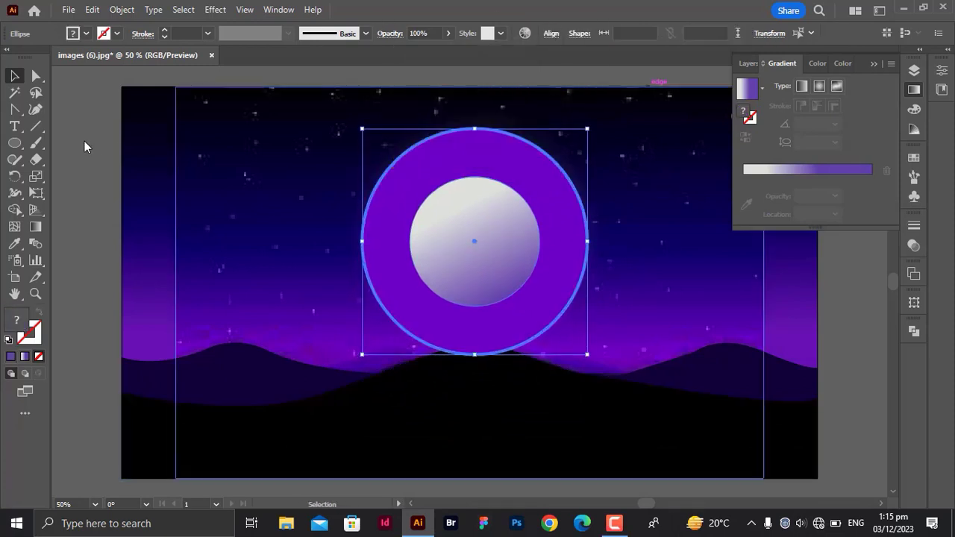
{"action": "left_click", "coordinate": [85, 145]}
Apply a Gaussian Blur to the large purple glow circle and lower its opacity to 63%.
{"action": "left_click", "coordinate": [539, 181]}
{"action": "left_click", "coordinate": [215, 9]}
{"action": "mouse_move", "coordinate": [232, 244]}
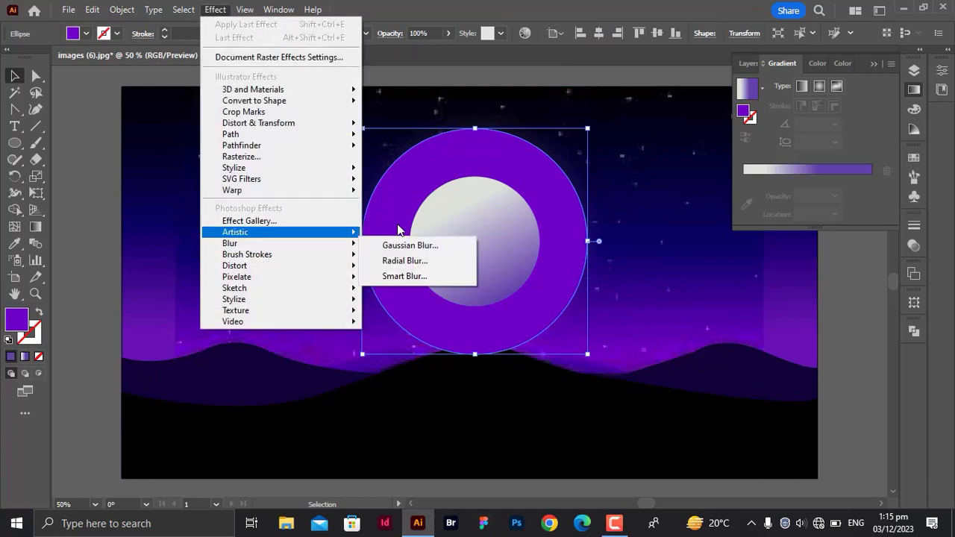
{"action": "left_click", "coordinate": [403, 245]}
{"action": "left_click_drag", "start_coordinate": [720, 302], "coordinate": [734, 302]}
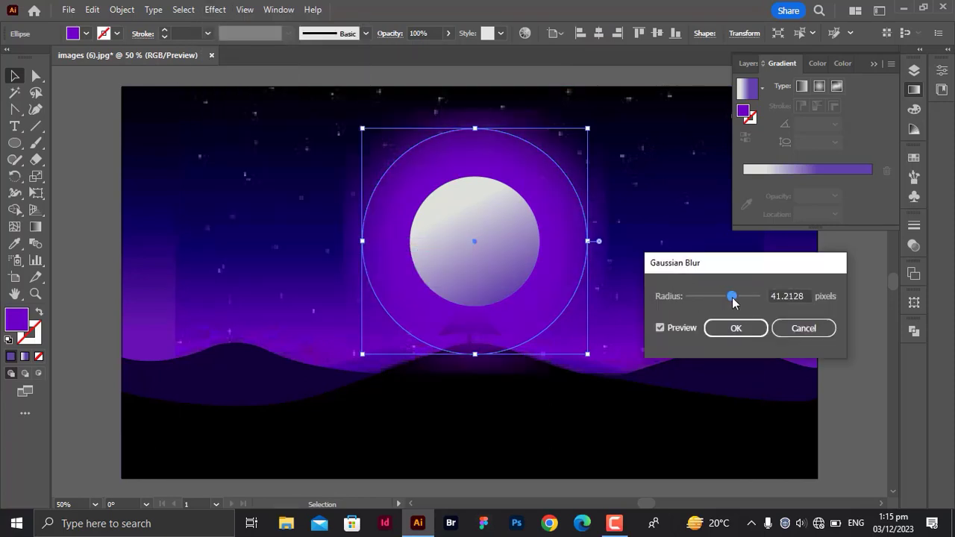
{"action": "left_click", "coordinate": [731, 329]}
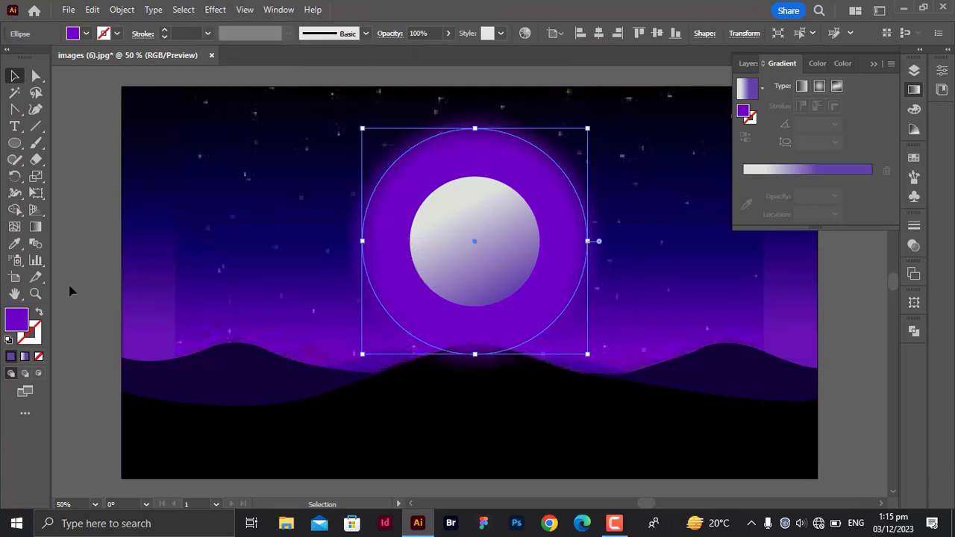
{"action": "left_click", "coordinate": [448, 33]}
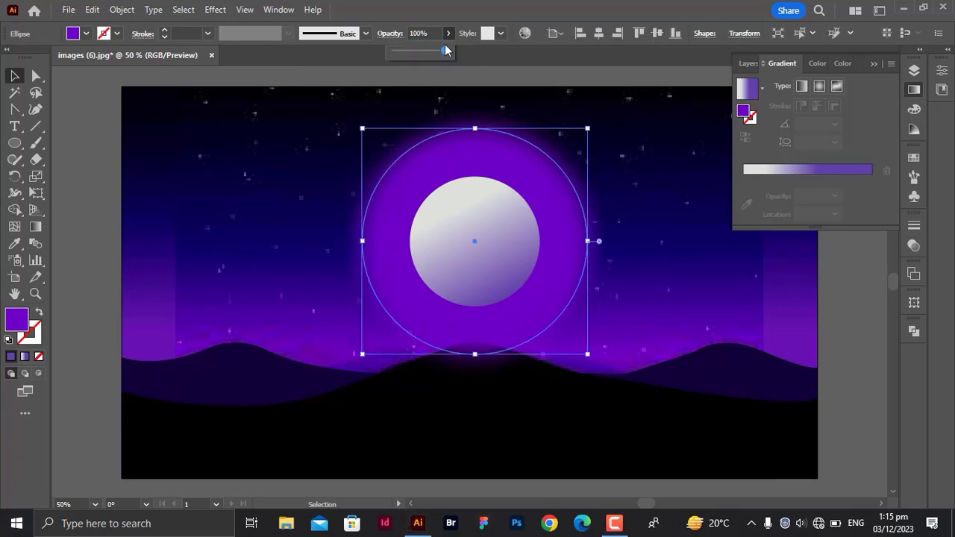
{"action": "left_click", "coordinate": [133, 160]}
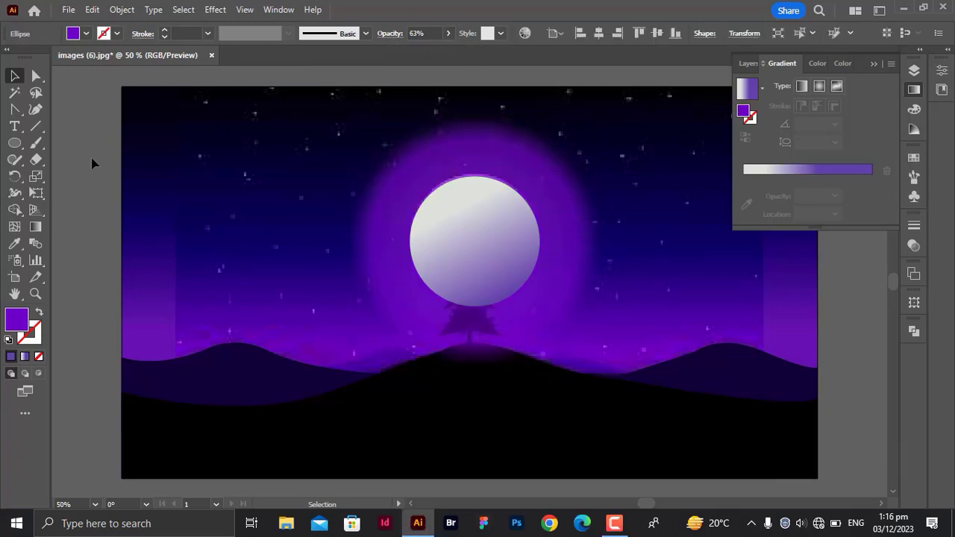
Soften the moon circle's edge with a Gaussian Blur of about 2.7 pixels.
{"action": "left_click", "coordinate": [503, 234]}
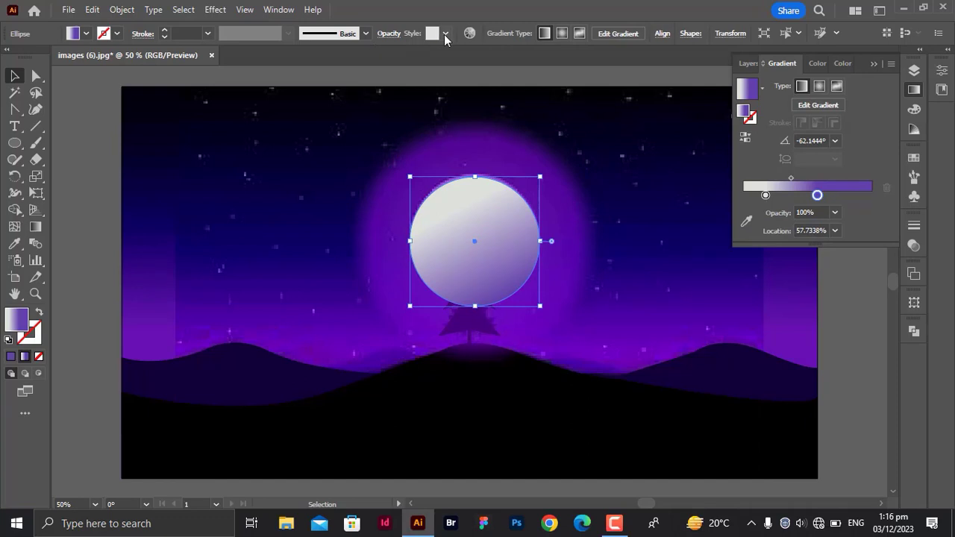
{"action": "left_click", "coordinate": [215, 10]}
{"action": "mouse_move", "coordinate": [234, 243]}
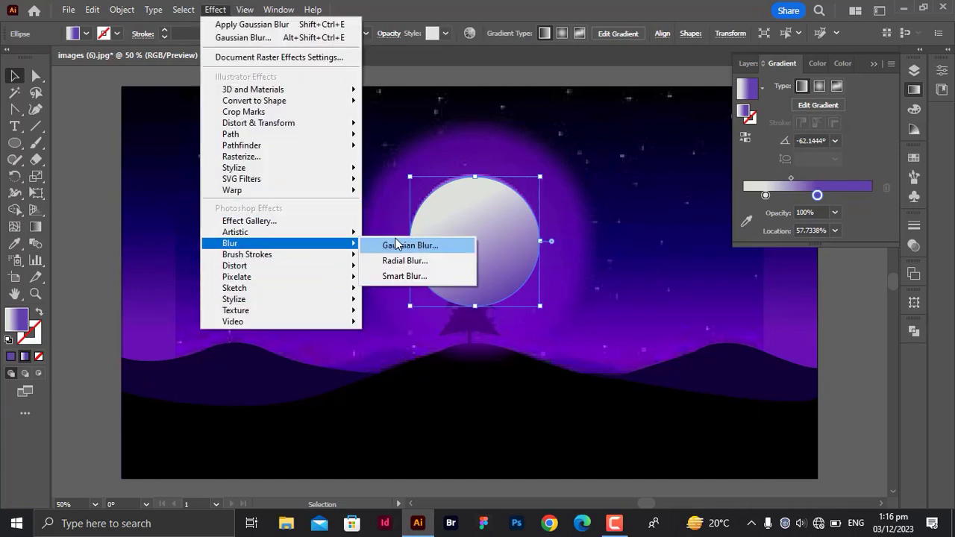
{"action": "left_click", "coordinate": [396, 247]}
{"action": "left_click_drag", "start_coordinate": [708, 295], "coordinate": [705, 296]}
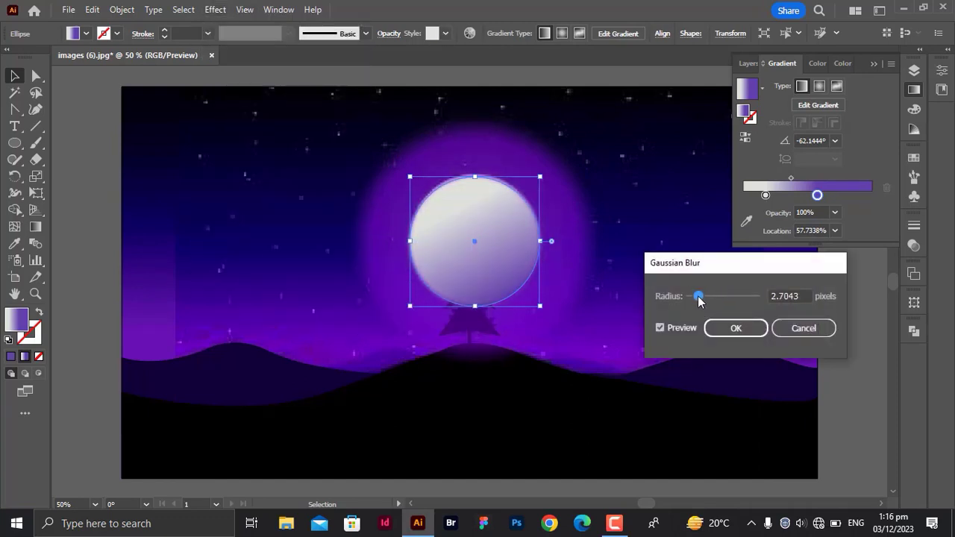
{"action": "left_click", "coordinate": [736, 329]}
{"action": "left_click", "coordinate": [872, 333]}
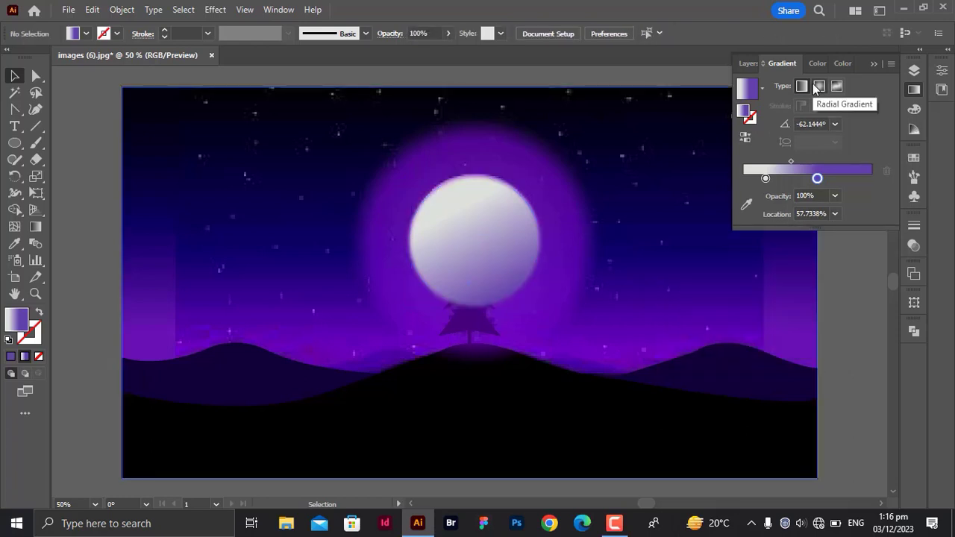
Reorder the artwork so the tree group is in front of the moon and the purple glow circle is behind both hills.
{"action": "left_click", "coordinate": [875, 63]}
{"action": "left_click", "coordinate": [915, 70]}
{"action": "left_click", "coordinate": [778, 111]}
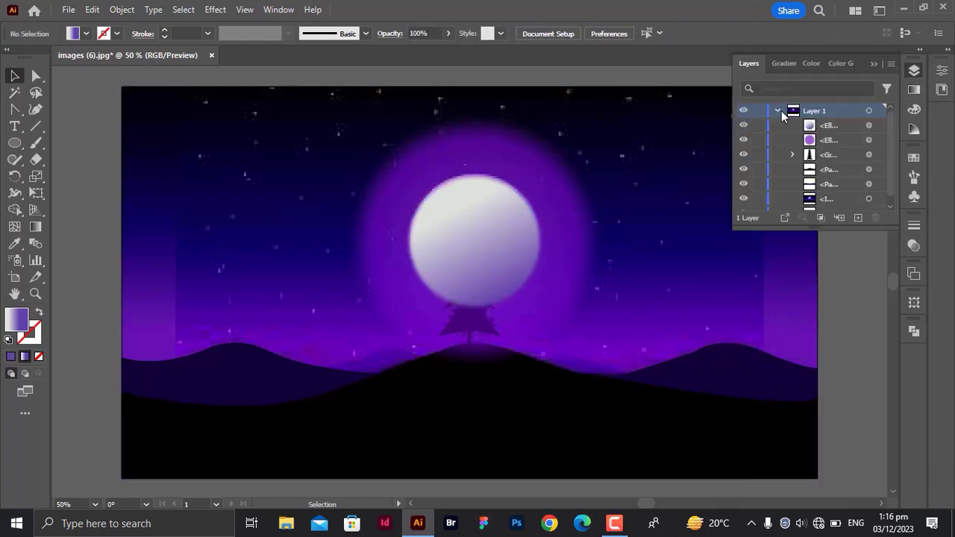
{"action": "left_click_drag", "start_coordinate": [833, 152], "coordinate": [827, 123]}
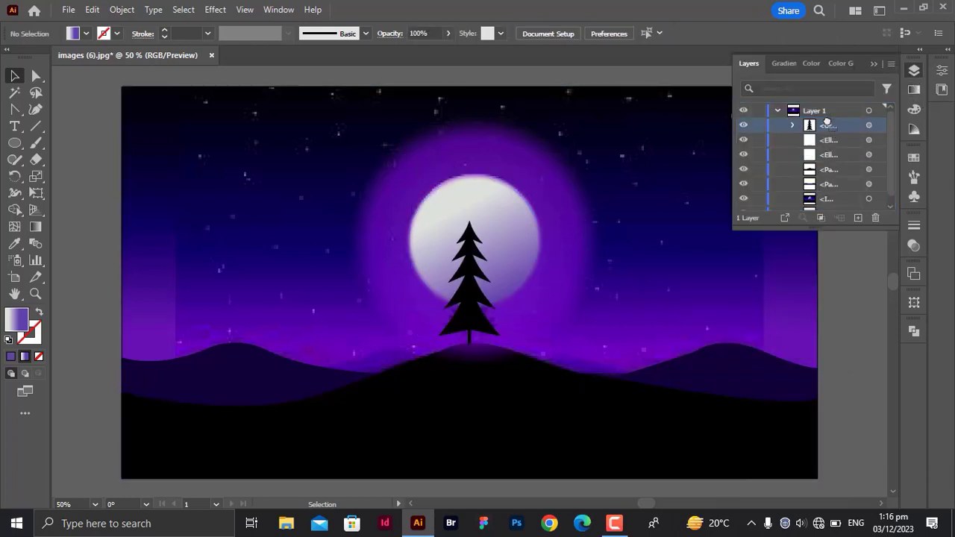
{"action": "left_click", "coordinate": [874, 64]}
{"action": "left_click", "coordinate": [749, 187]}
{"action": "left_click", "coordinate": [914, 70]}
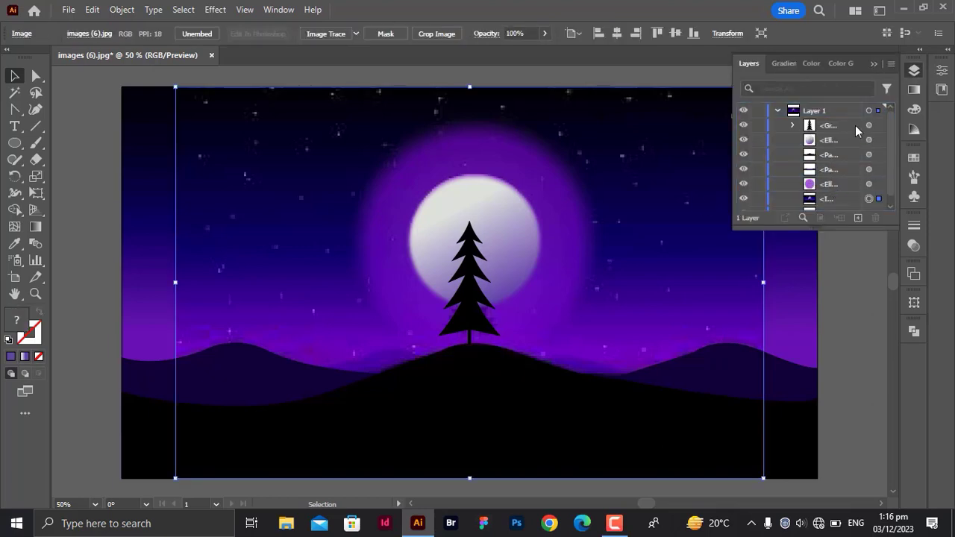
{"action": "left_click", "coordinate": [874, 63]}
{"action": "left_click", "coordinate": [860, 183]}
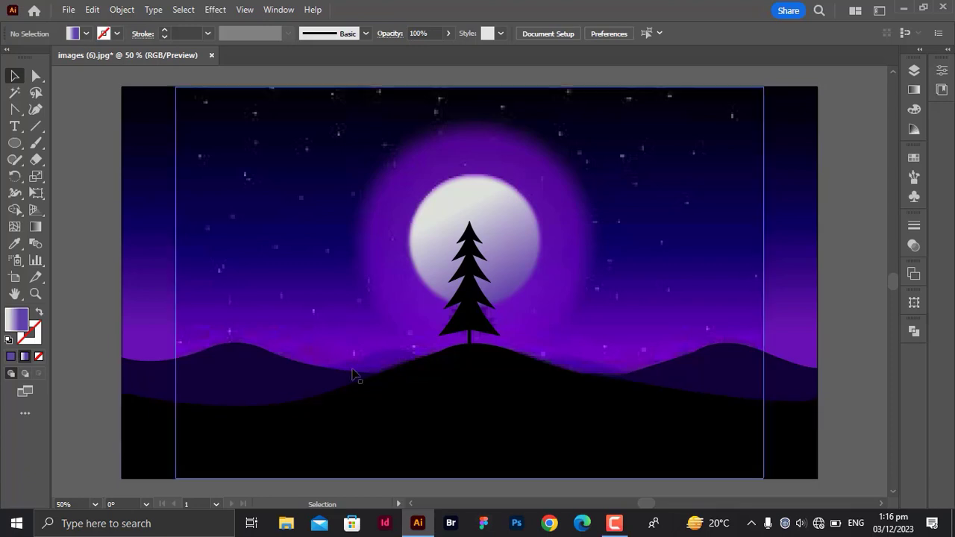
Trace the faint distant hills on both sides of the tree as one closed Pen shape without fill, spanning the artboard's width.
{"action": "left_click", "coordinate": [10, 112]}
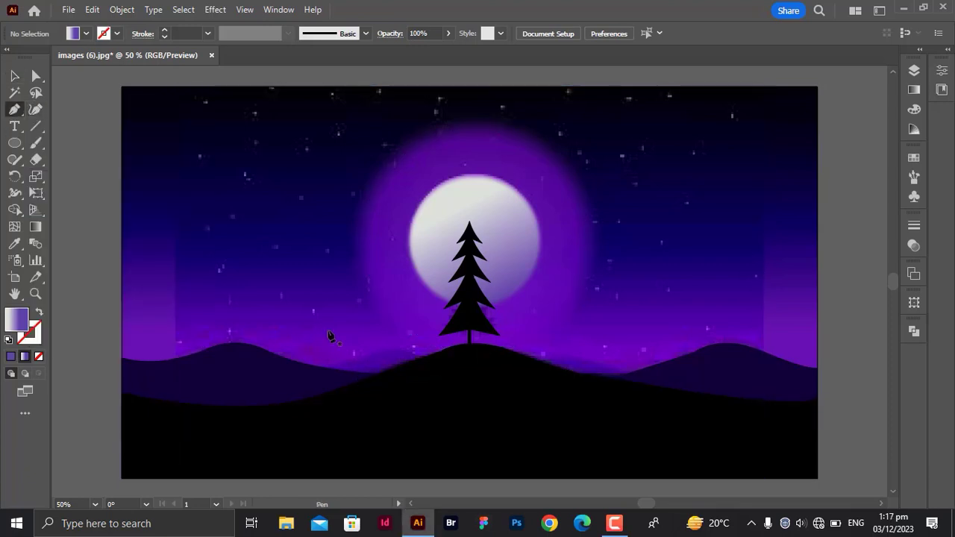
{"action": "left_click", "coordinate": [121, 400]}
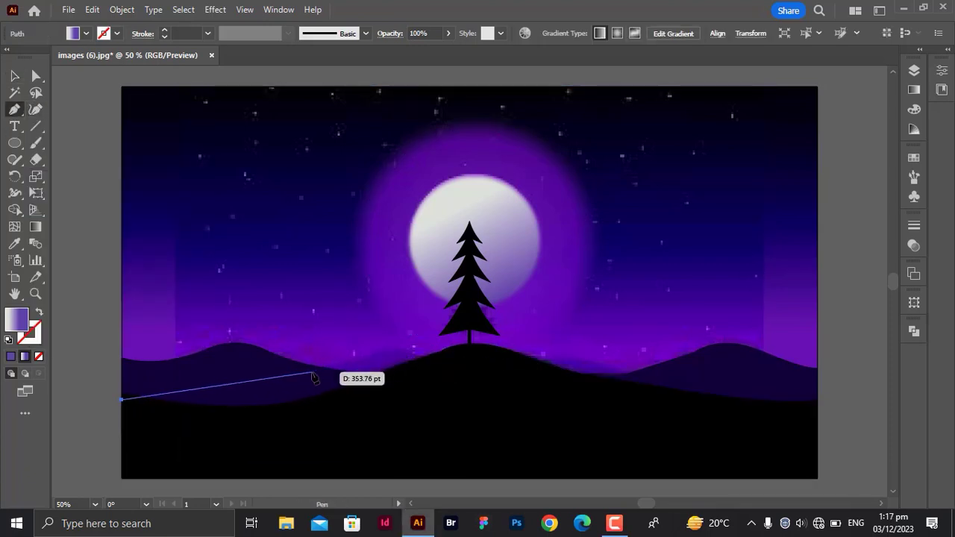
{"action": "left_click_drag", "start_coordinate": [308, 369], "coordinate": [371, 358]}
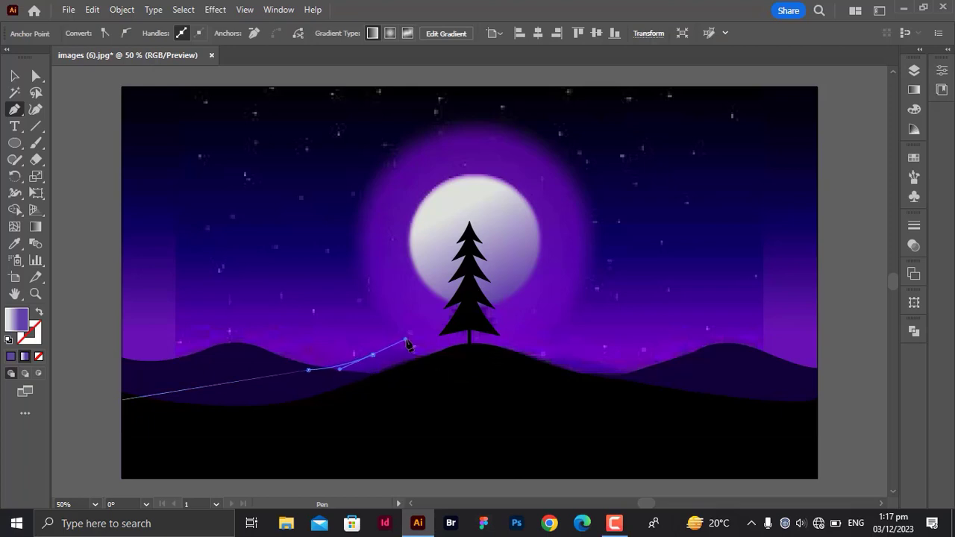
{"action": "left_click", "coordinate": [474, 371]}
{"action": "left_click", "coordinate": [38, 356]}
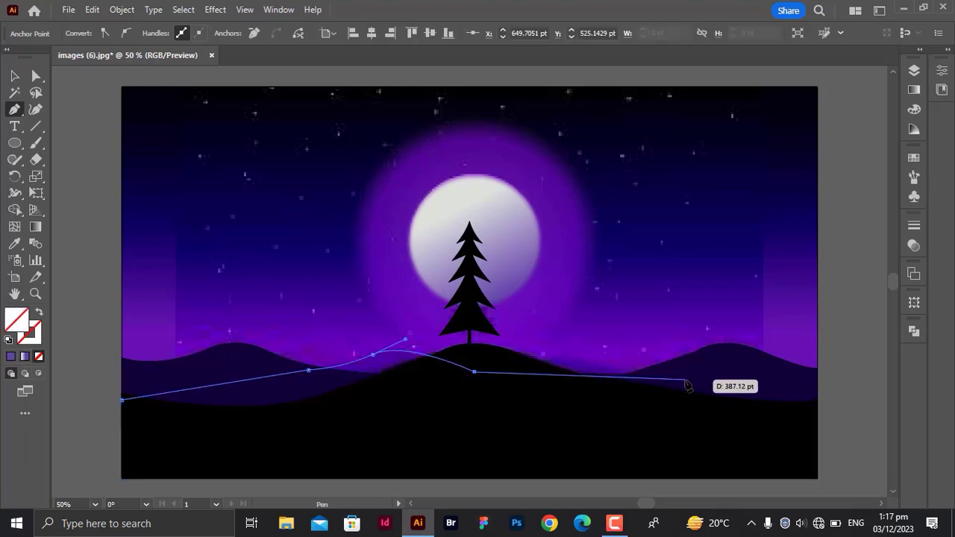
{"action": "left_click_drag", "start_coordinate": [686, 381], "coordinate": [856, 425]}
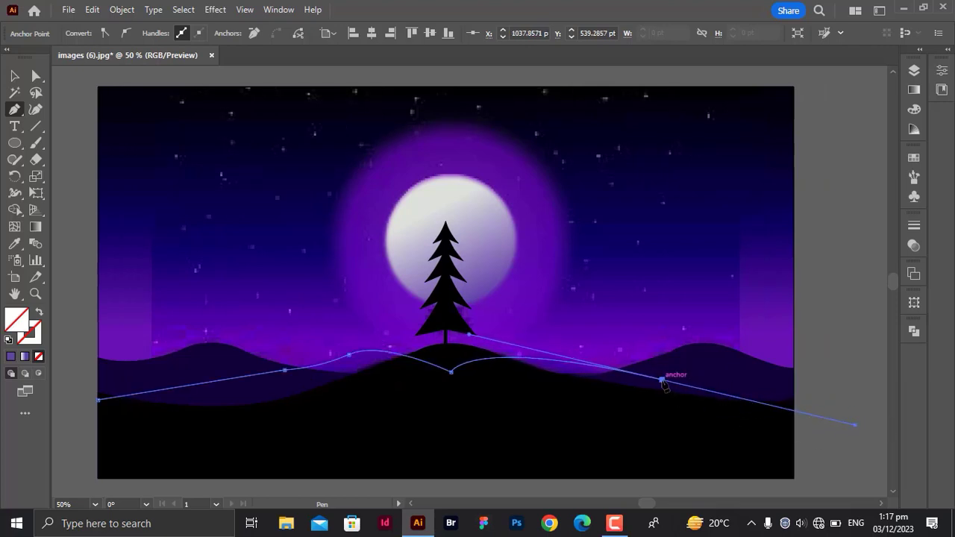
{"action": "left_click", "coordinate": [793, 410]}
{"action": "left_click", "coordinate": [794, 436]}
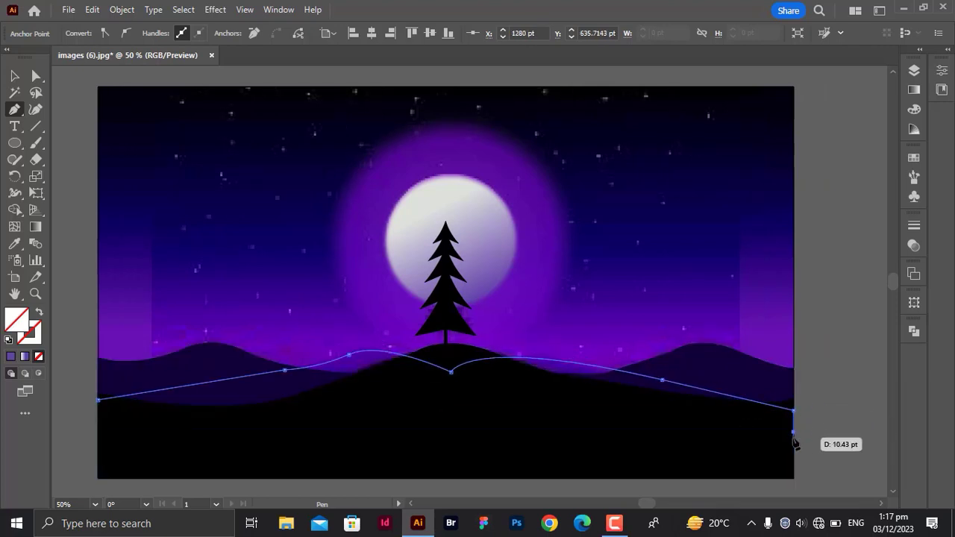
{"action": "left_click", "coordinate": [97, 438]}
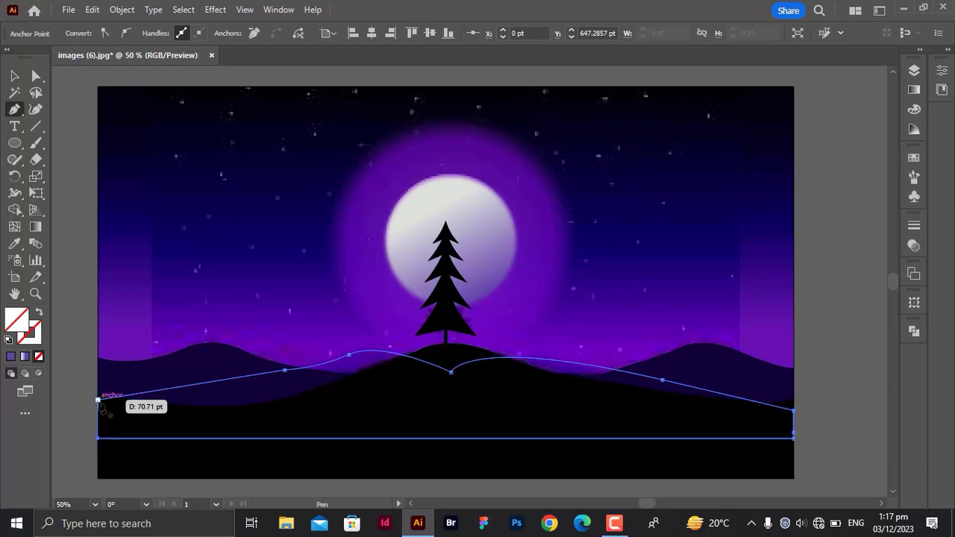
{"action": "left_click", "coordinate": [98, 400]}
Fill the new hill shape with purple sampled from the image's distant hill and arrange it behind the other hills.
{"action": "left_click", "coordinate": [15, 244]}
{"action": "left_click", "coordinate": [362, 368]}
{"action": "key", "text": "v"}
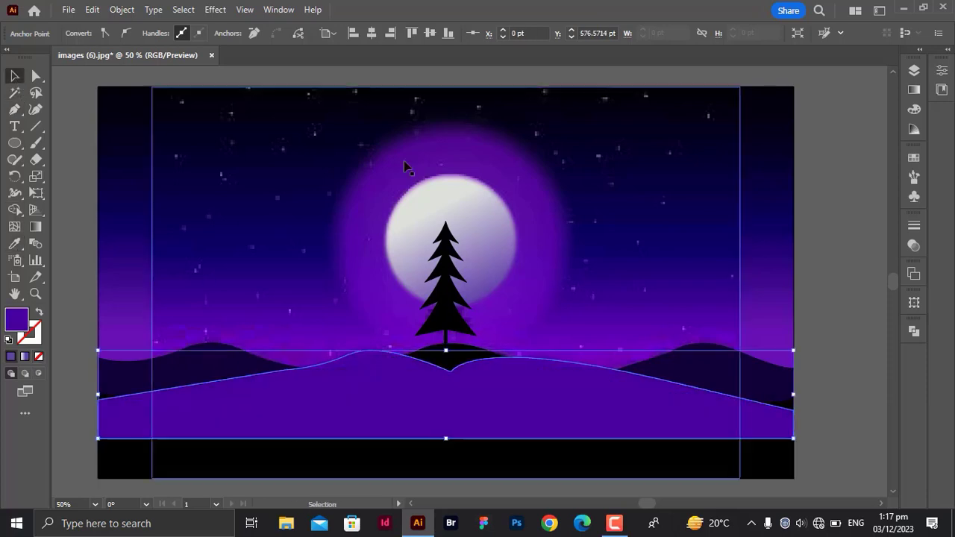
{"action": "left_click", "coordinate": [914, 71]}
{"action": "left_click_drag", "start_coordinate": [840, 127], "coordinate": [832, 191]}
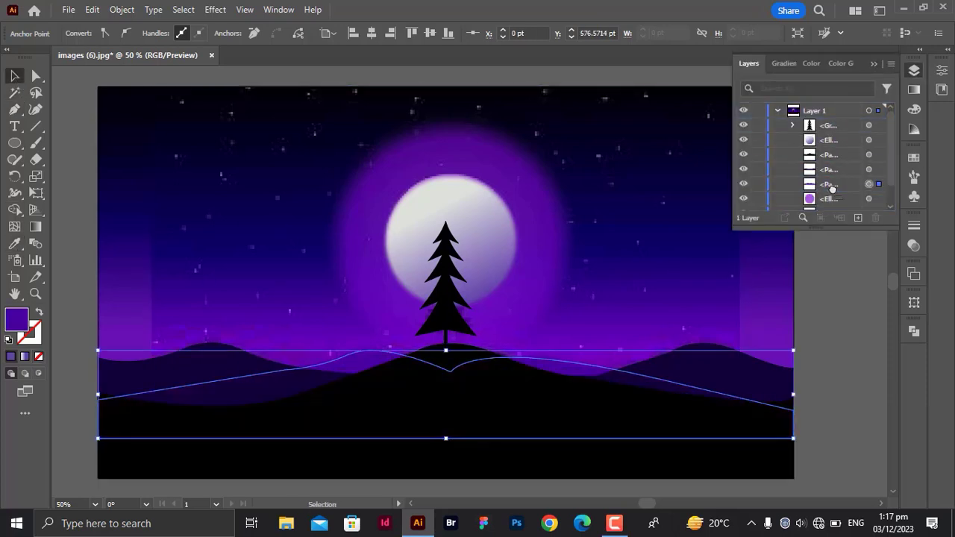
{"action": "left_click", "coordinate": [837, 249]}
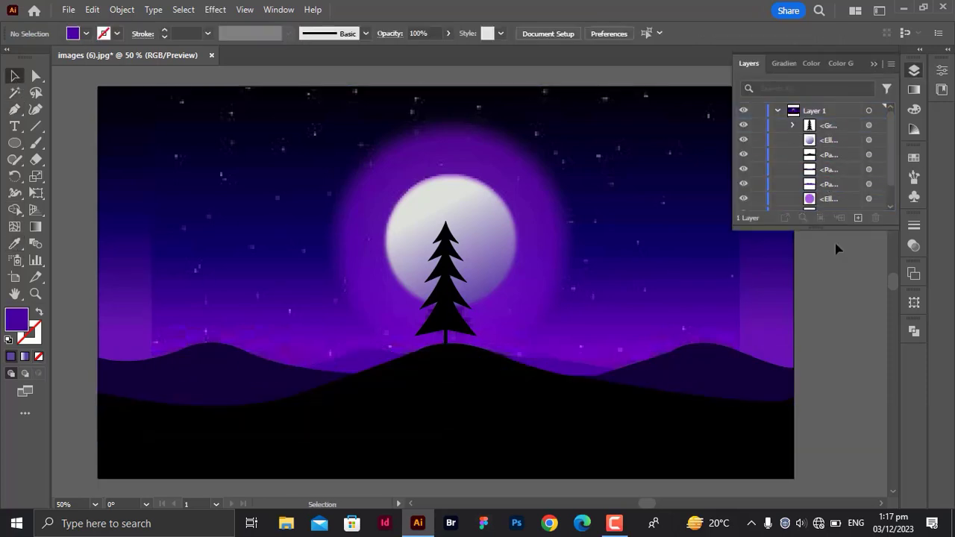
{"action": "left_click", "coordinate": [874, 64]}
Draw a tiny ellipse over one of the stars in the sky left of the moon.
{"action": "left_click", "coordinate": [15, 143]}
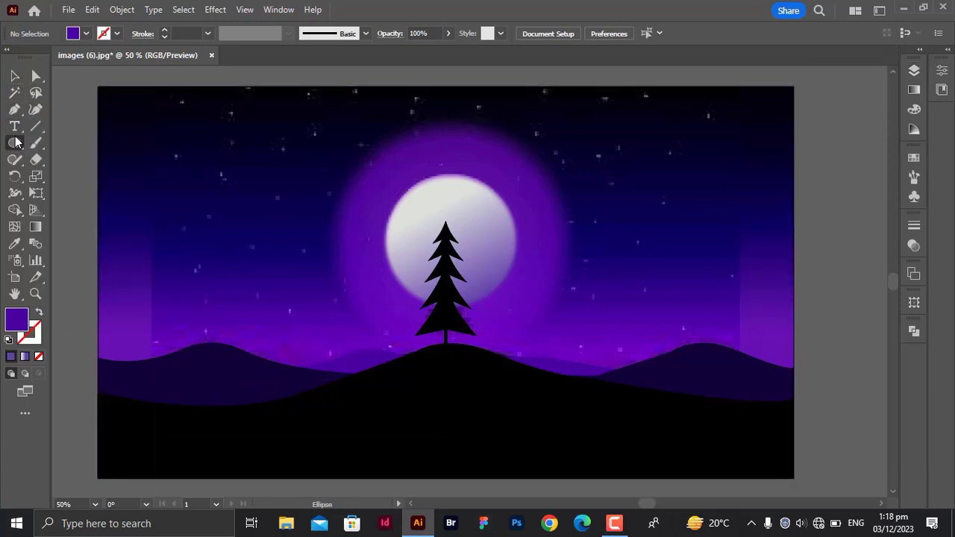
{"action": "left_click_drag", "start_coordinate": [217, 171], "coordinate": [225, 180]}
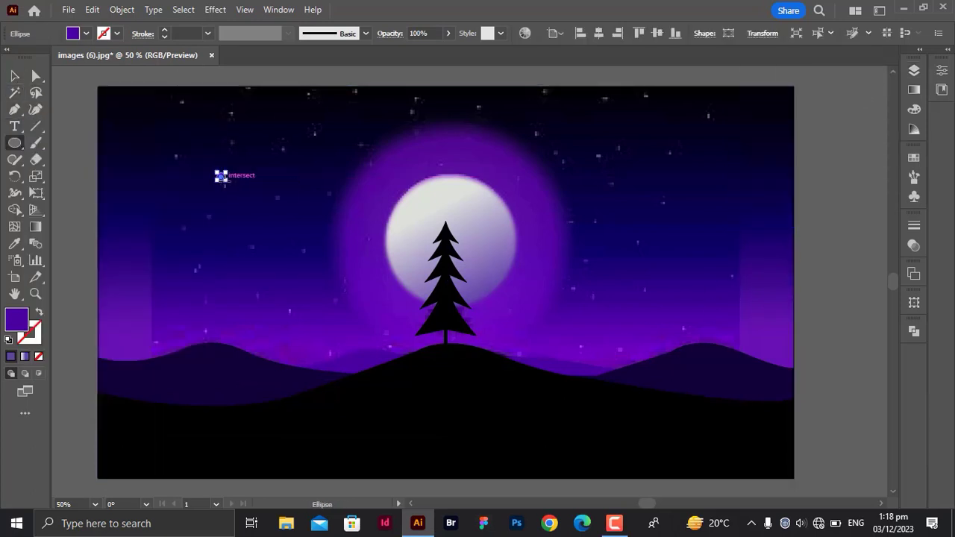
{"action": "key", "text": "ctrl+equal"}
{"action": "left_click_drag", "start_coordinate": [478, 291], "coordinate": [479, 290]}
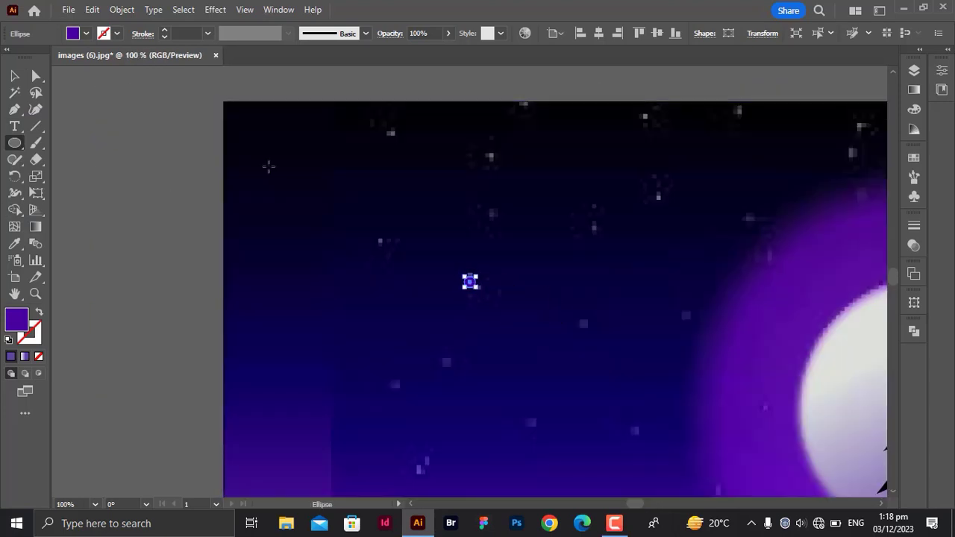
Try to fill the tiny star circle by sampling the moon's gradient.
{"action": "key", "text": "v"}
{"action": "left_click", "coordinate": [17, 244]}
{"action": "left_click", "coordinate": [846, 365]}
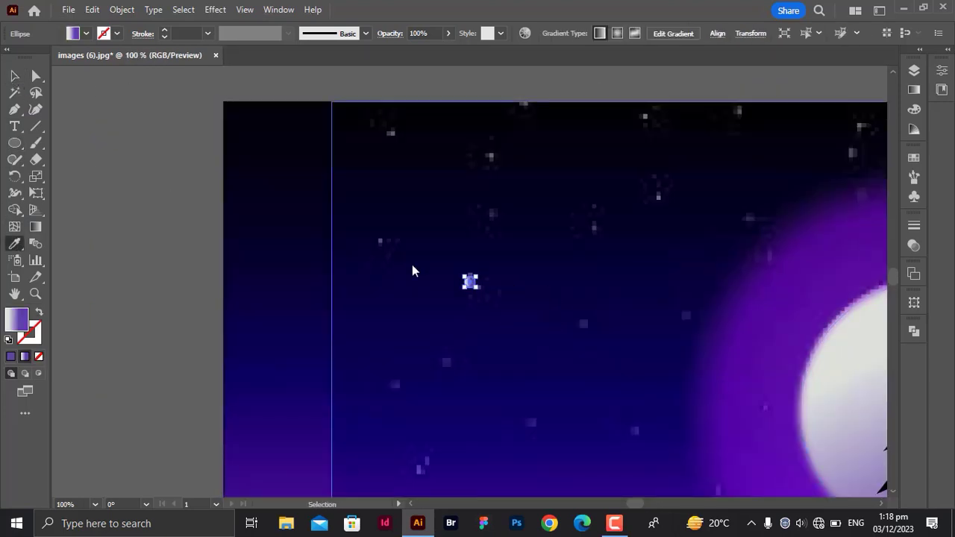
{"action": "key", "text": "ctrl+z"}
Set the tiny star circle's fill to white.
{"action": "double_click", "coordinate": [21, 321]}
{"action": "left_click_drag", "start_coordinate": [548, 270], "coordinate": [507, 240]}
{"action": "left_click", "coordinate": [863, 263]}
{"action": "key", "text": "v"}
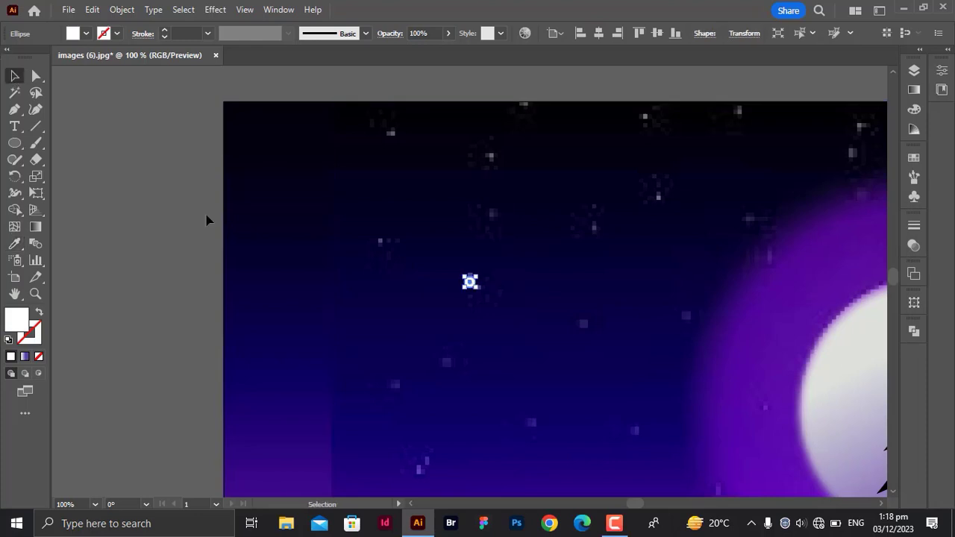
Duplicate the white star circle onto the image's stars across the upper and middle sky left of the moon.
{"action": "key", "text": "ctrl+minus"}
{"action": "key", "text": "ctrl+minus"}
{"action": "key", "text": "ctrl+equal"}
{"action": "key", "text": "ctrl+equal"}
{"action": "key", "text": "ctrl+minus"}
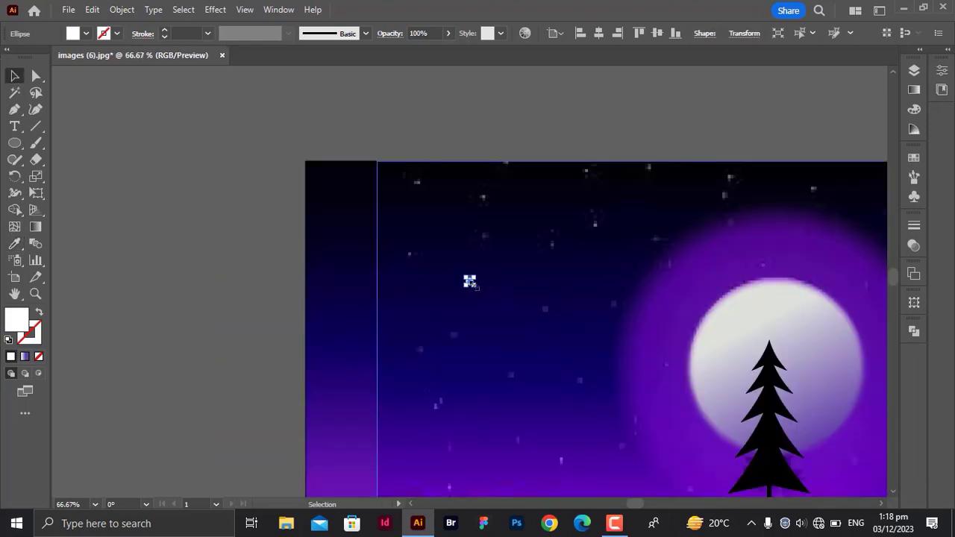
{"action": "left_click_drag", "start_coordinate": [470, 281], "coordinate": [484, 235]}
{"action": "left_click_drag", "start_coordinate": [483, 236], "coordinate": [417, 185]}
{"action": "left_click_drag", "start_coordinate": [417, 184], "coordinate": [596, 225]}
{"action": "left_click_drag", "start_coordinate": [596, 225], "coordinate": [510, 377]}
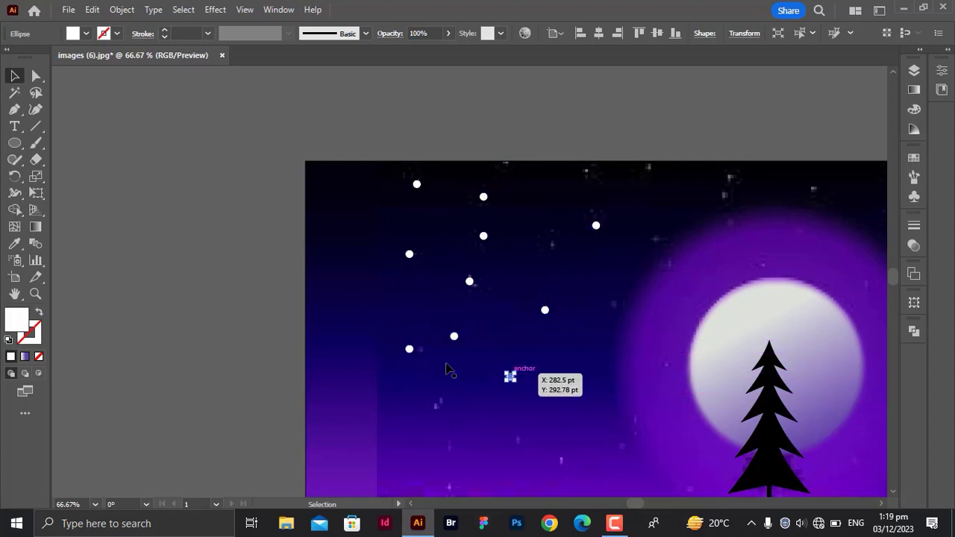
Try recolouring the newest star circle with purple sampled from the sky near the horizon.
{"action": "left_click", "coordinate": [13, 244]}
{"action": "left_click", "coordinate": [536, 489]}
{"action": "left_click", "coordinate": [15, 77]}
{"action": "left_click", "coordinate": [168, 209]}
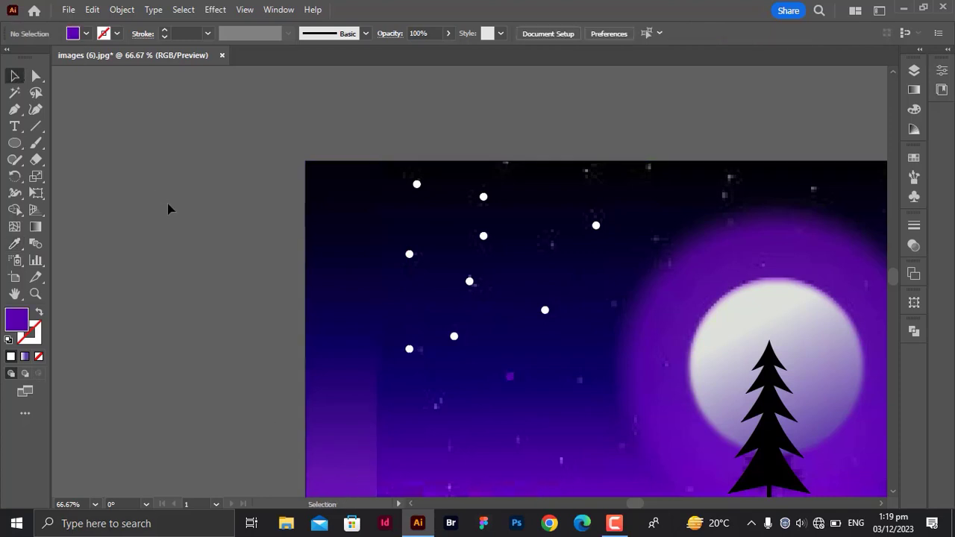
{"action": "key", "text": "ctrl+z"}
{"action": "key", "text": "ctrl+z"}
Place more white star copies near the moon's glow, above it, and down towards the horizon on the moon's left side.
{"action": "left_click_drag", "start_coordinate": [511, 377], "coordinate": [436, 406]}
{"action": "left_click_drag", "start_coordinate": [436, 406], "coordinate": [615, 303]}
{"action": "left_click_drag", "start_coordinate": [615, 303], "coordinate": [728, 181]}
{"action": "left_click_drag", "start_coordinate": [728, 181], "coordinate": [451, 489]}
{"action": "left_click_drag", "start_coordinate": [451, 489], "coordinate": [516, 442]}
{"action": "scroll", "coordinate": [515, 444], "scroll_direction": "left", "scroll_amount": 2}
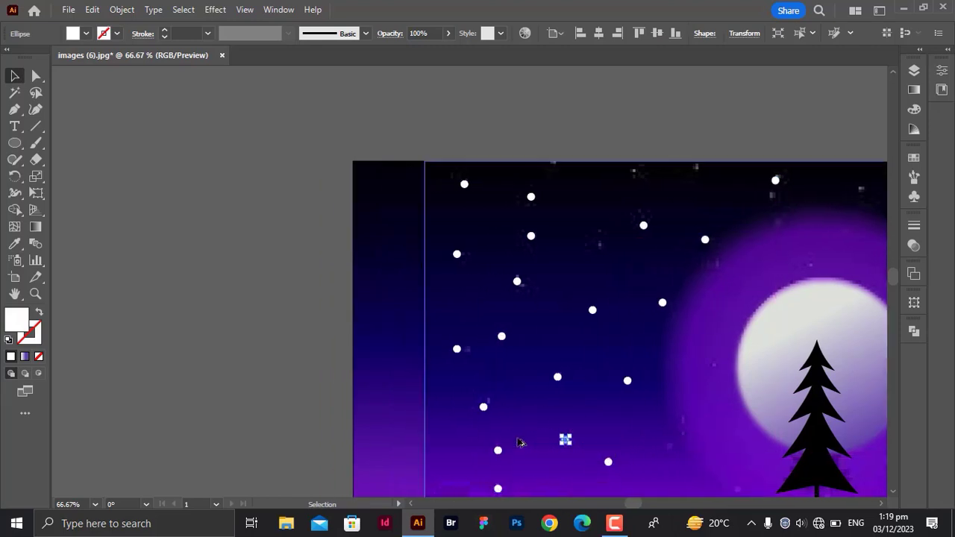
{"action": "scroll", "coordinate": [515, 445], "scroll_direction": "down", "scroll_amount": 5}
{"action": "scroll", "coordinate": [516, 446], "scroll_direction": "right", "scroll_amount": 5}
{"action": "scroll", "coordinate": [515, 446], "scroll_direction": "up", "scroll_amount": 2}
{"action": "scroll", "coordinate": [515, 446], "scroll_direction": "right", "scroll_amount": 6}
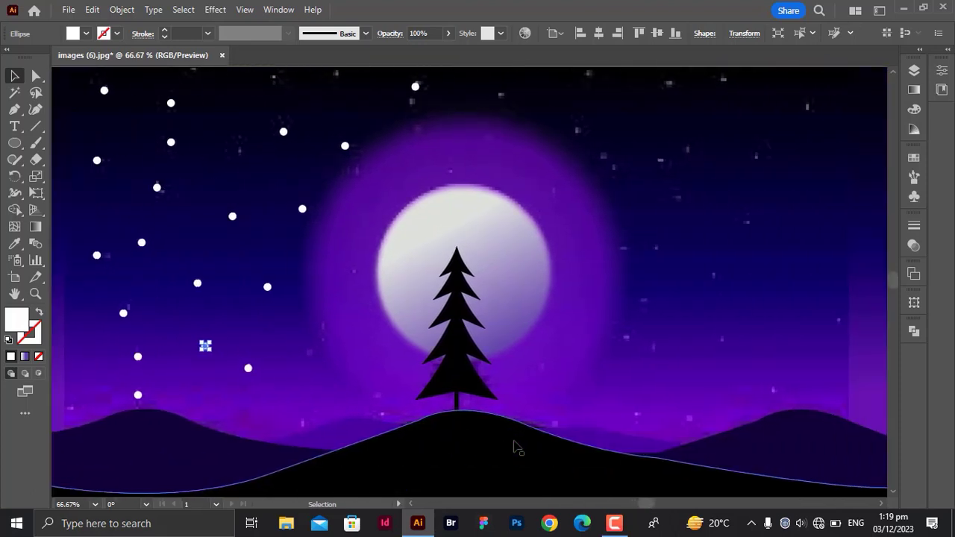
Place white star circle copies over the image's stars in the sky to the right of the moon, from the upper sky down towards the horizon.
{"action": "left_click_drag", "start_coordinate": [219, 367], "coordinate": [633, 162]}
{"action": "left_click_drag", "start_coordinate": [633, 162], "coordinate": [777, 109]}
{"action": "left_click_drag", "start_coordinate": [777, 109], "coordinate": [695, 85]}
{"action": "left_click_drag", "start_coordinate": [695, 85], "coordinate": [641, 85]}
{"action": "left_click_drag", "start_coordinate": [641, 85], "coordinate": [687, 276]}
{"action": "left_click_drag", "start_coordinate": [687, 276], "coordinate": [694, 339]}
{"action": "left_click_drag", "start_coordinate": [693, 338], "coordinate": [783, 195]}
Add more white star copies in the sky near the artwork's far right edge and far left edge.
{"action": "scroll", "coordinate": [809, 322], "scroll_direction": "right", "scroll_amount": 2}
{"action": "left_click_drag", "start_coordinate": [587, 160], "coordinate": [712, 164]}
{"action": "left_click_drag", "start_coordinate": [673, 224], "coordinate": [767, 266]}
{"action": "scroll", "coordinate": [580, 347], "scroll_direction": "right", "scroll_amount": 2}
{"action": "scroll", "coordinate": [565, 323], "scroll_direction": "left", "scroll_amount": 10}
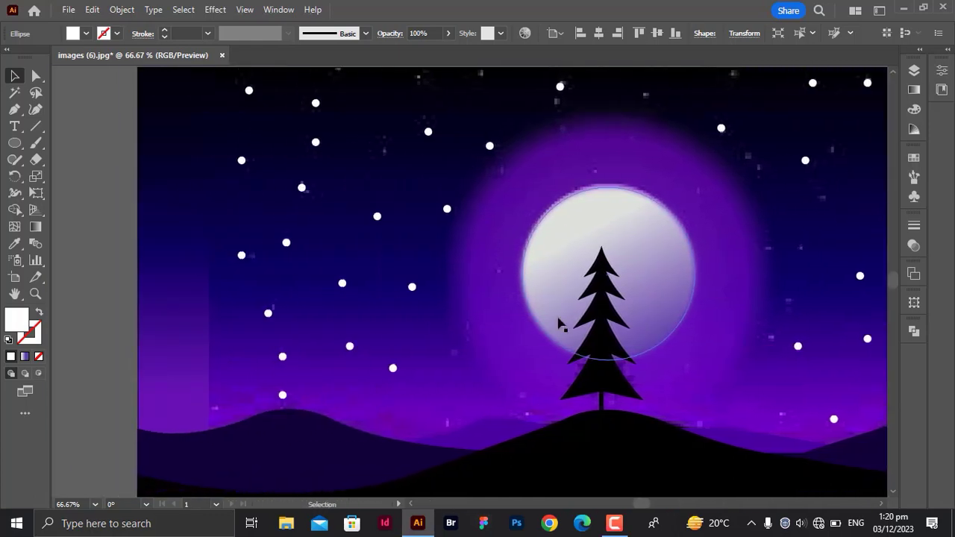
{"action": "left_click_drag", "start_coordinate": [328, 243], "coordinate": [200, 353]}
{"action": "scroll", "coordinate": [200, 352], "scroll_direction": "down", "scroll_amount": 1}
{"action": "left_click", "coordinate": [860, 203]}
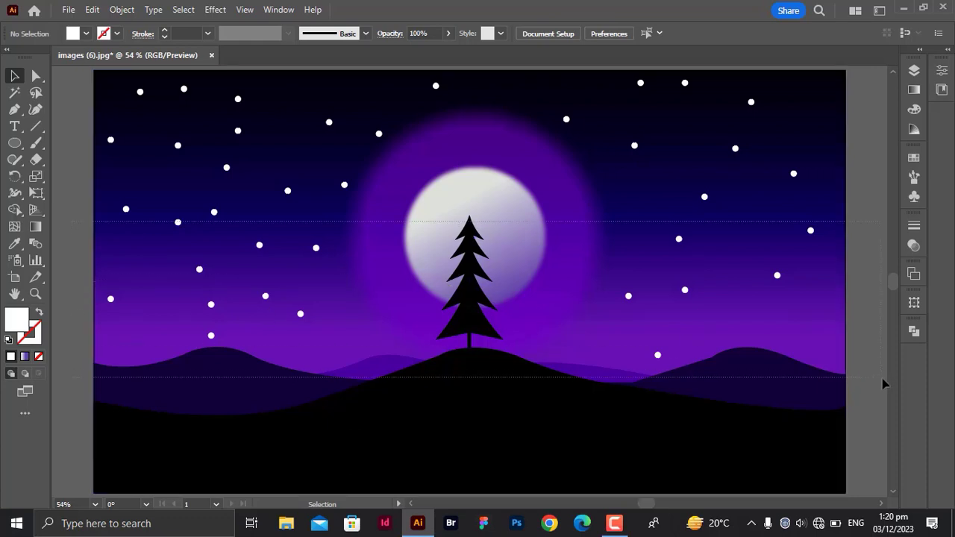
Select only the star circles in the lower sky and reduce their opacity to 24%.
{"action": "key", "text": "ctrl+a"}
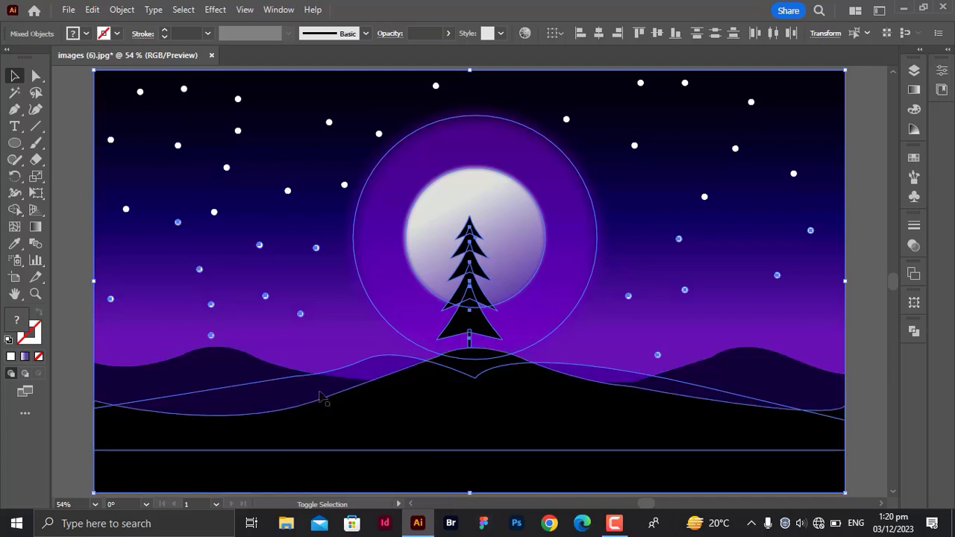
{"action": "left_click", "coordinate": [383, 371], "text": "shift"}
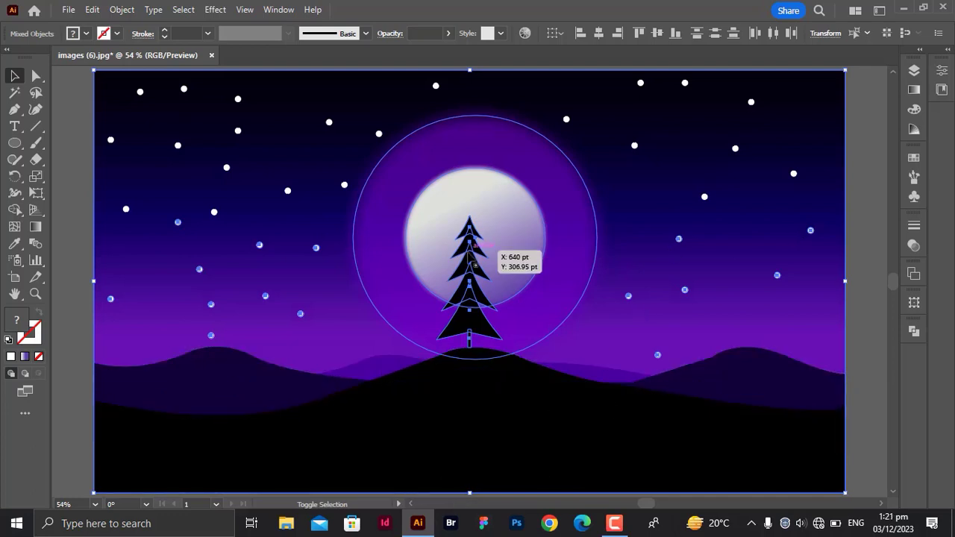
{"action": "left_click", "coordinate": [471, 257], "text": "shift"}
{"action": "left_click", "coordinate": [827, 282], "text": "shift"}
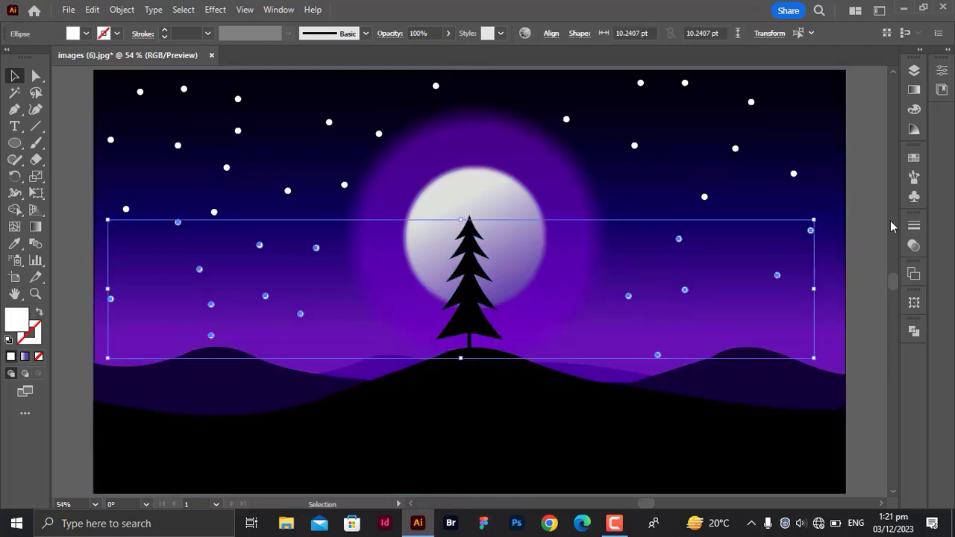
{"action": "left_click", "coordinate": [447, 33]}
{"action": "left_click_drag", "start_coordinate": [451, 50], "coordinate": [426, 53]}
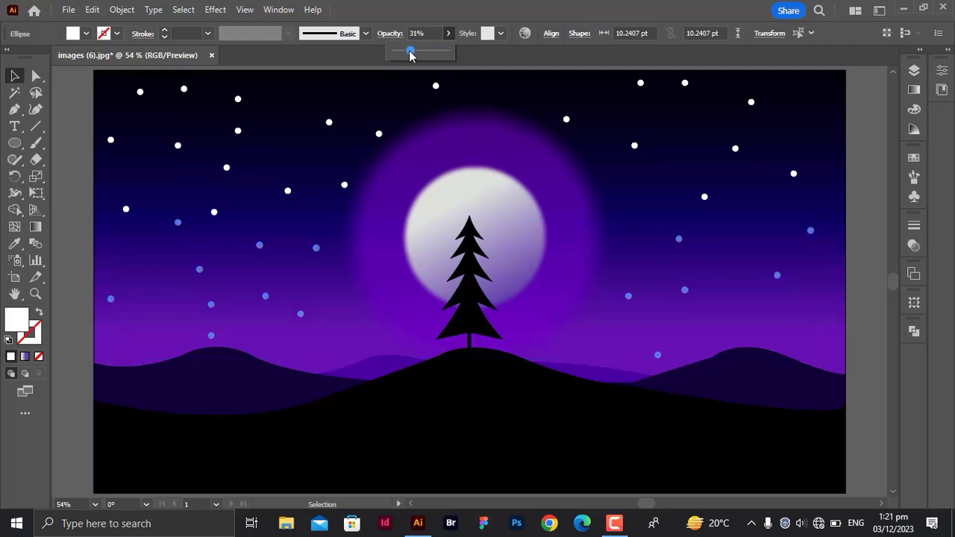
{"action": "left_click", "coordinate": [78, 140]}
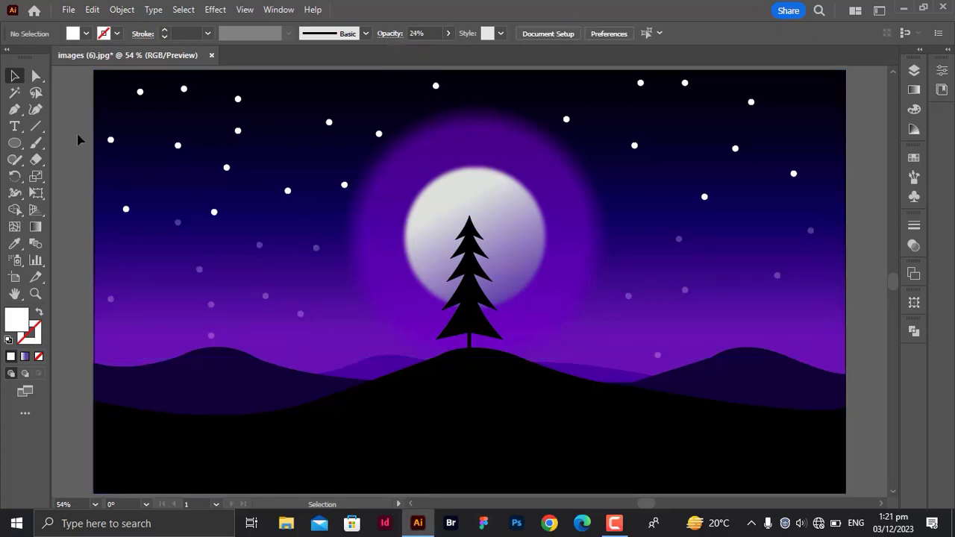
{"action": "left_click_drag", "start_coordinate": [796, 171], "coordinate": [223, 212]}
{"action": "left_click", "coordinate": [215, 212], "text": "shift"}
{"action": "left_click", "coordinate": [126, 209], "text": "shift"}
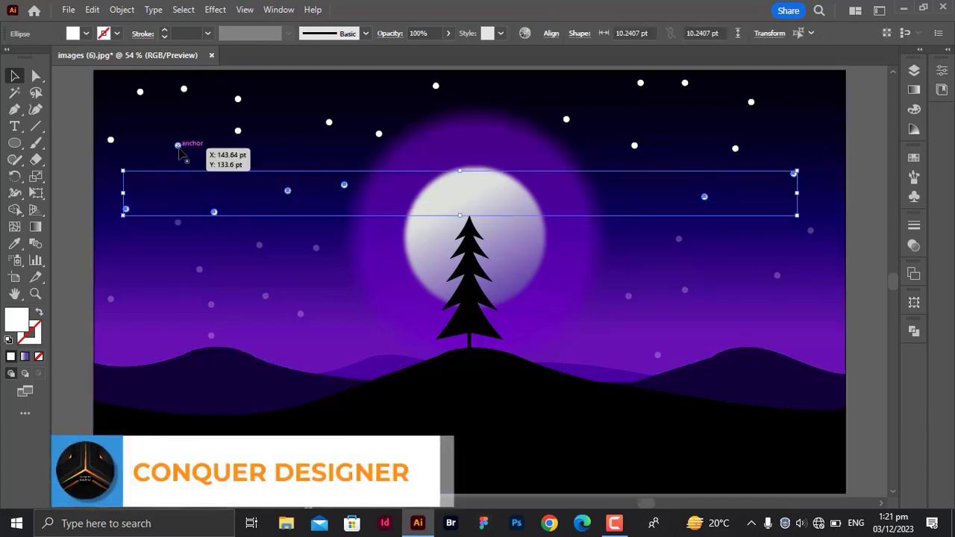
{"action": "left_click", "coordinate": [178, 145], "text": "shift"}
{"action": "left_click", "coordinate": [227, 168], "text": "shift"}
{"action": "left_click", "coordinate": [70, 74]}
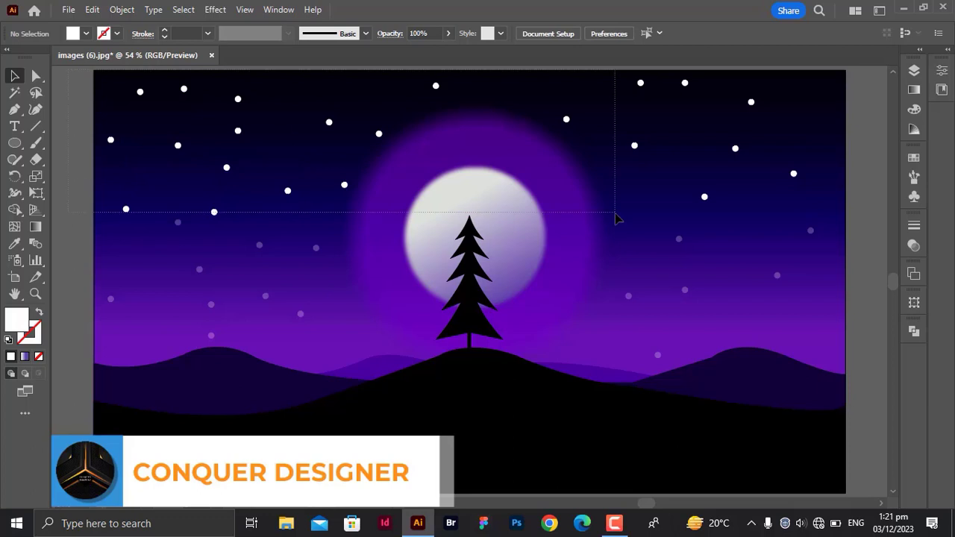
Select only the star circles in the upper sky and reduce their opacity to 43%.
{"action": "key", "text": "ctrl+a"}
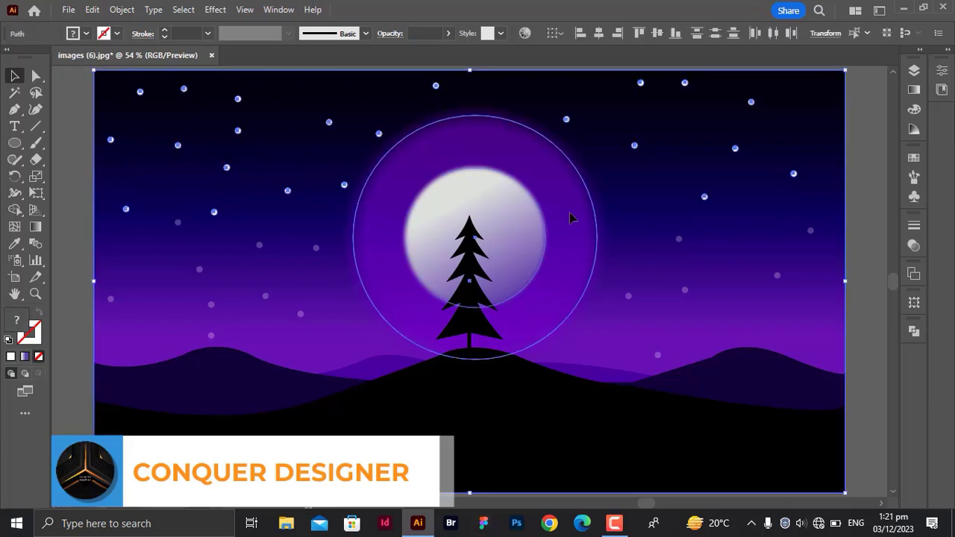
{"action": "left_click", "coordinate": [839, 103], "text": "shift"}
{"action": "left_click", "coordinate": [448, 34]}
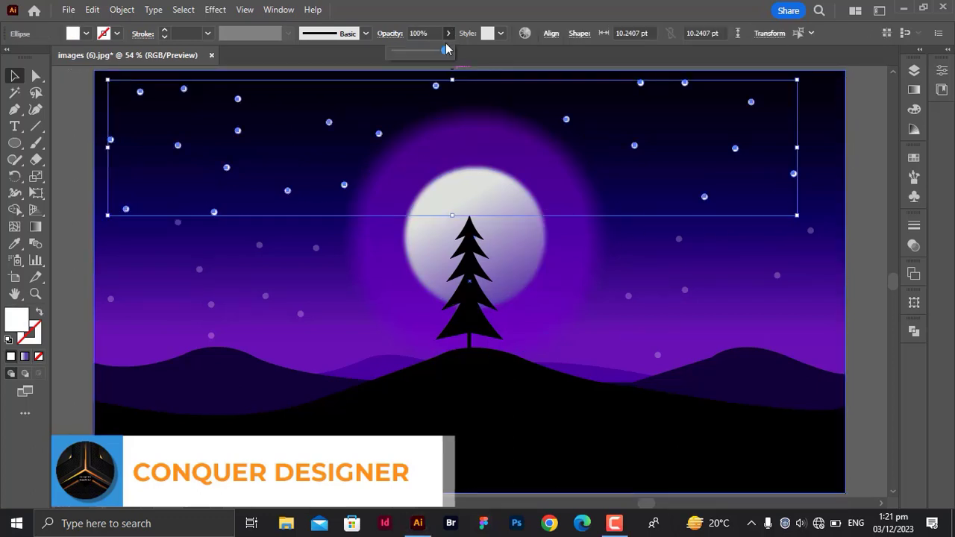
{"action": "left_click_drag", "start_coordinate": [448, 51], "coordinate": [416, 56]}
{"action": "left_click", "coordinate": [64, 95]}
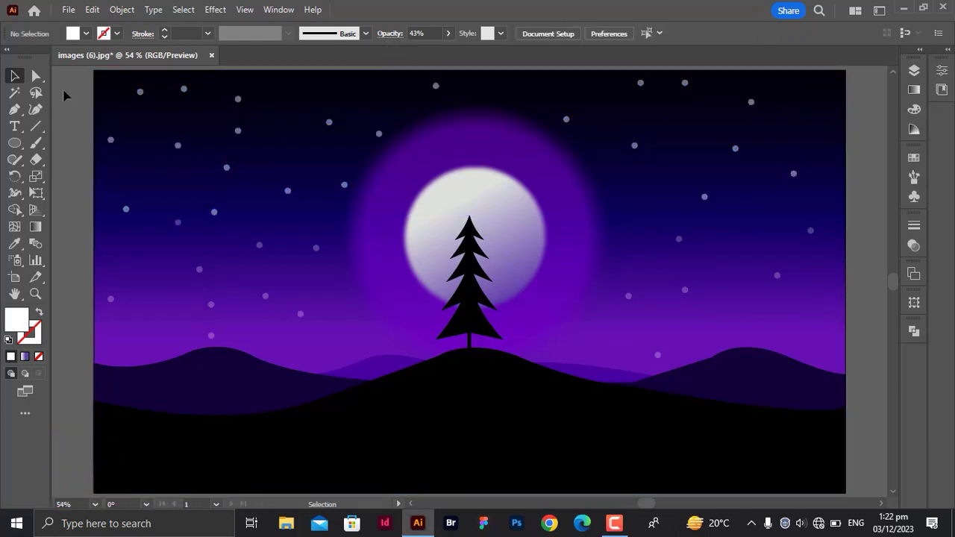
{"action": "left_click", "coordinate": [496, 202]}
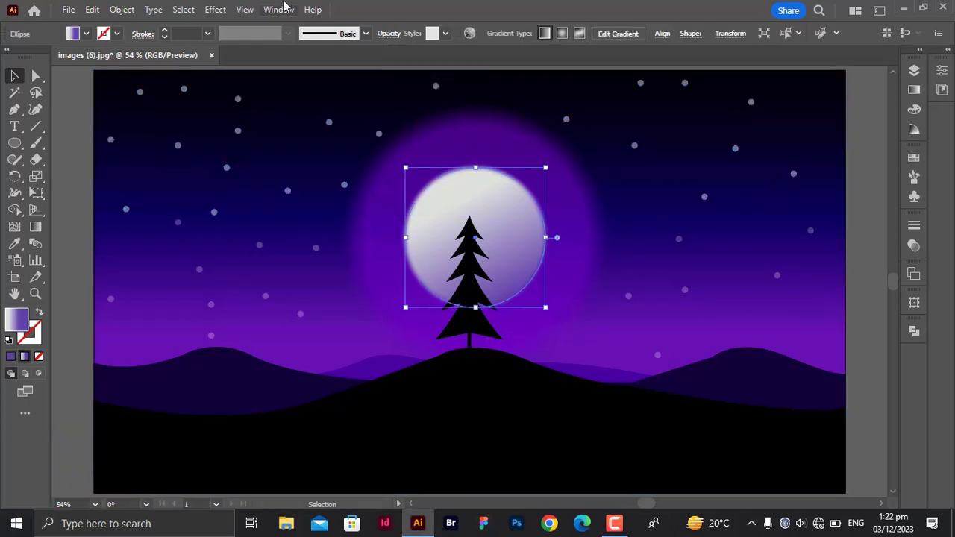
{"action": "left_click", "coordinate": [215, 9]}
{"action": "mouse_move", "coordinate": [254, 241]}
{"action": "left_click", "coordinate": [407, 241]}
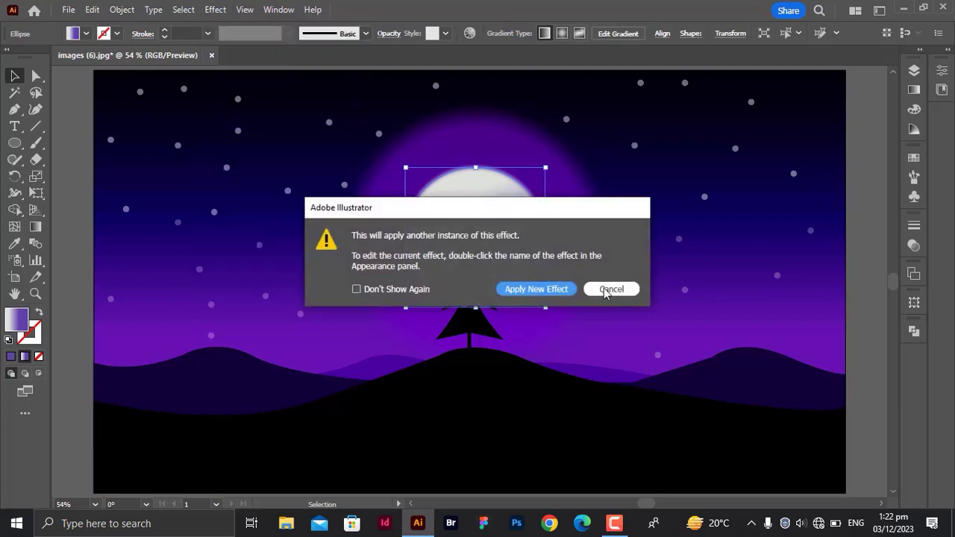
{"action": "left_click", "coordinate": [553, 289]}
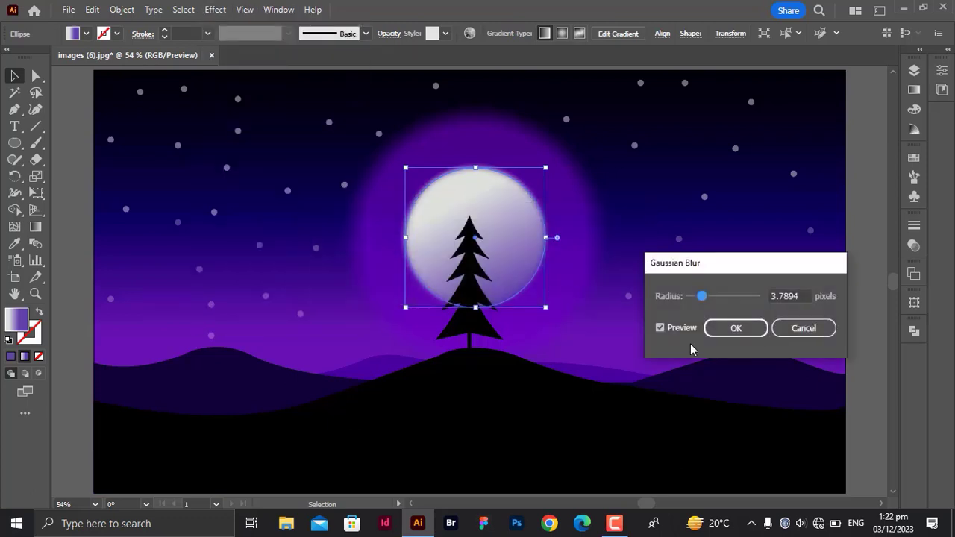
{"action": "left_click", "coordinate": [803, 328]}
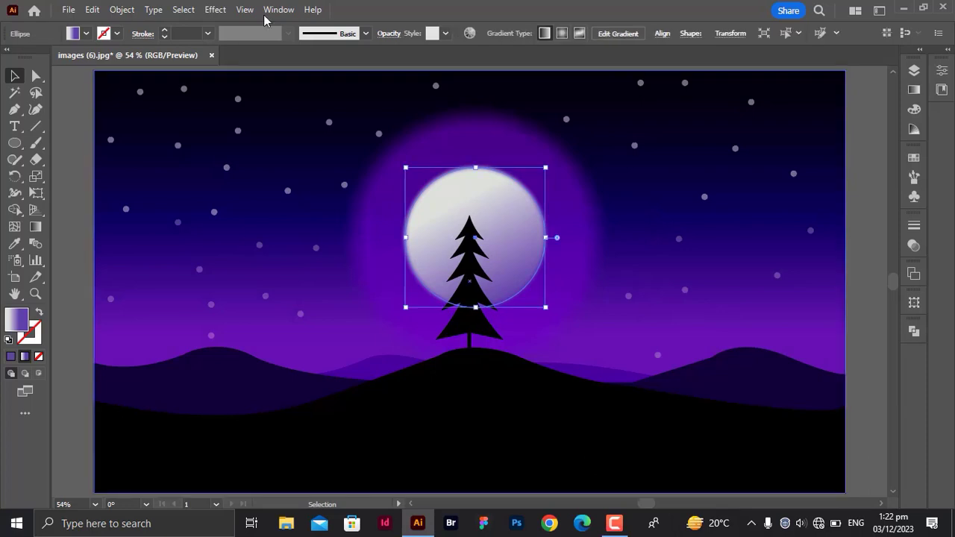
Review the moon circle's appearance attributes and applied effects.
{"action": "left_click", "coordinate": [279, 9]}
{"action": "left_click", "coordinate": [351, 195]}
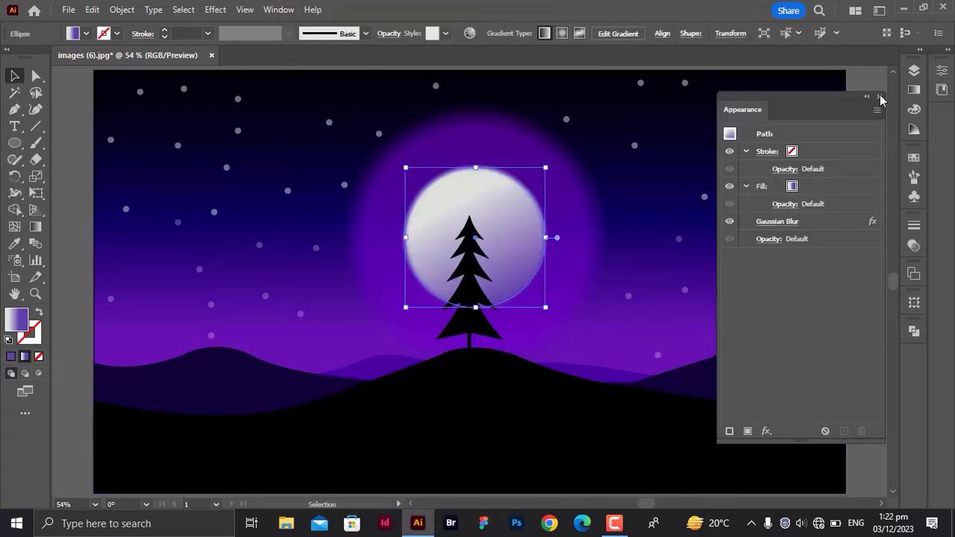
{"action": "left_click", "coordinate": [881, 98]}
{"action": "left_click", "coordinate": [868, 128]}
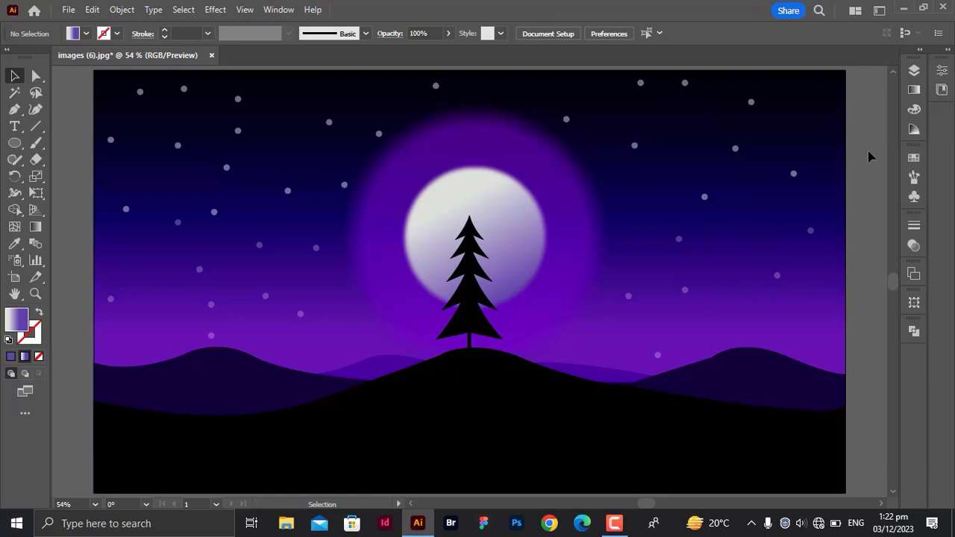
Reduce the opacity of the purple glow circle around the moon to 44%.
{"action": "left_click", "coordinate": [547, 170]}
{"action": "left_click", "coordinate": [448, 33]}
{"action": "left_click_drag", "start_coordinate": [447, 51], "coordinate": [413, 54]}
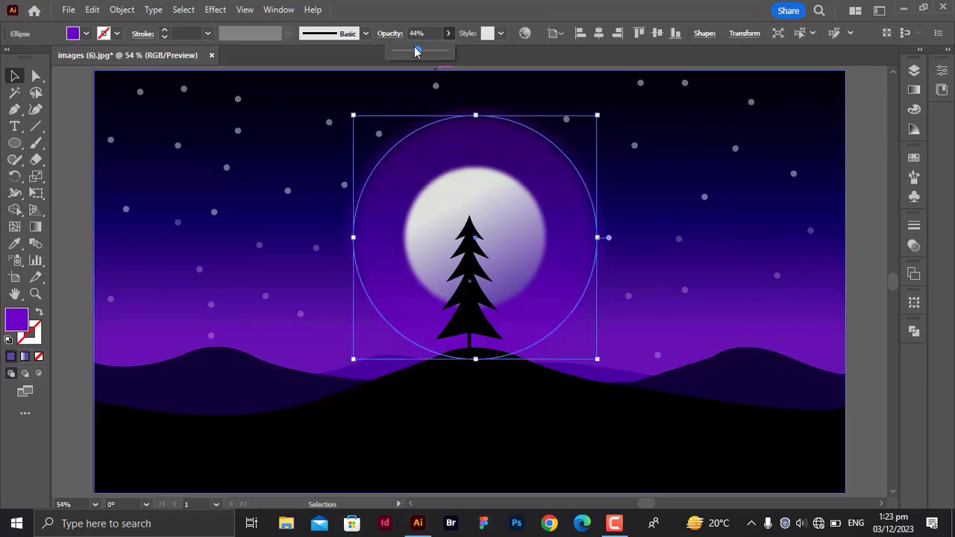
{"action": "left_click", "coordinate": [836, 131]}
{"action": "left_click", "coordinate": [868, 134]}
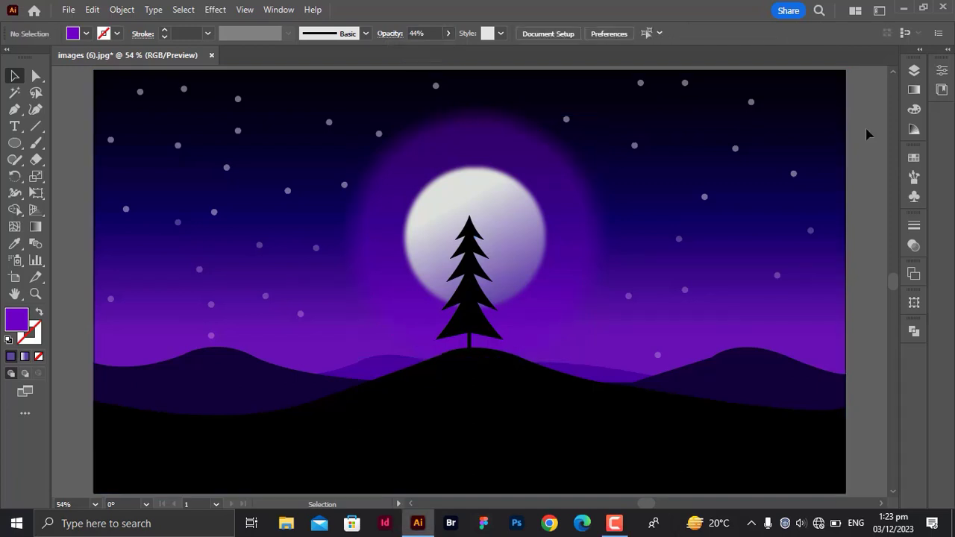